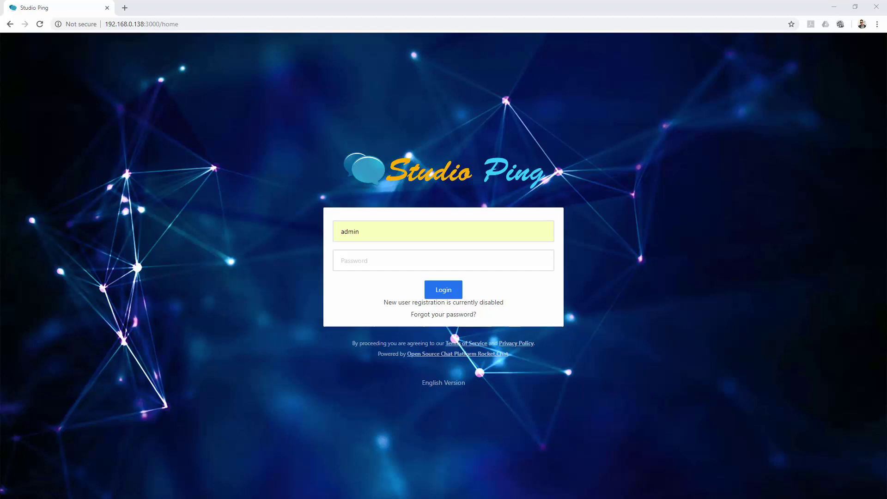
# Step: Sign in to Studio Ping by entering the account password and submitting the login form
pyautogui.click(371, 265)
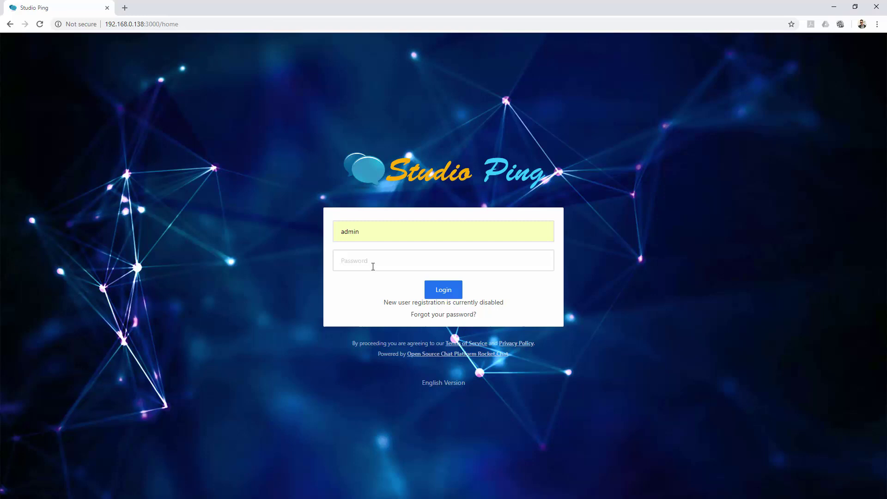
pyautogui.write('*********')
pyautogui.press('Return')
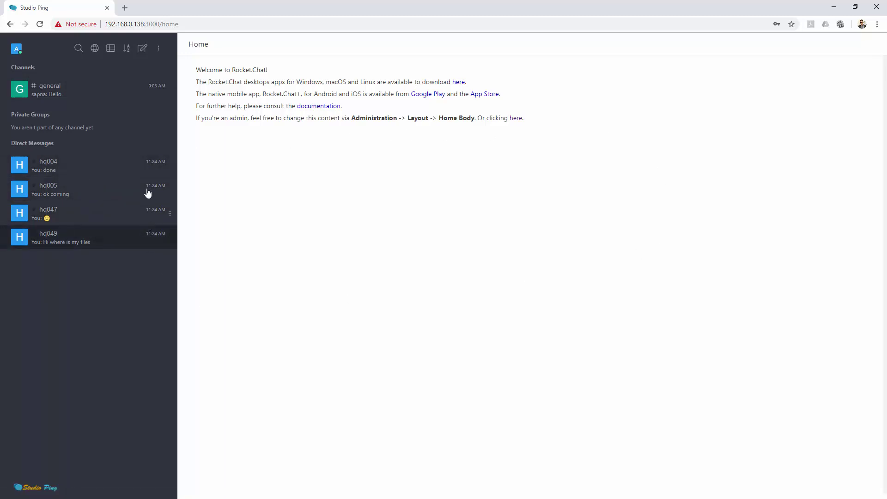
# Step: Go to Administration from the sidebar menu and scroll the settings list looking for Layout
pyautogui.click(159, 54)
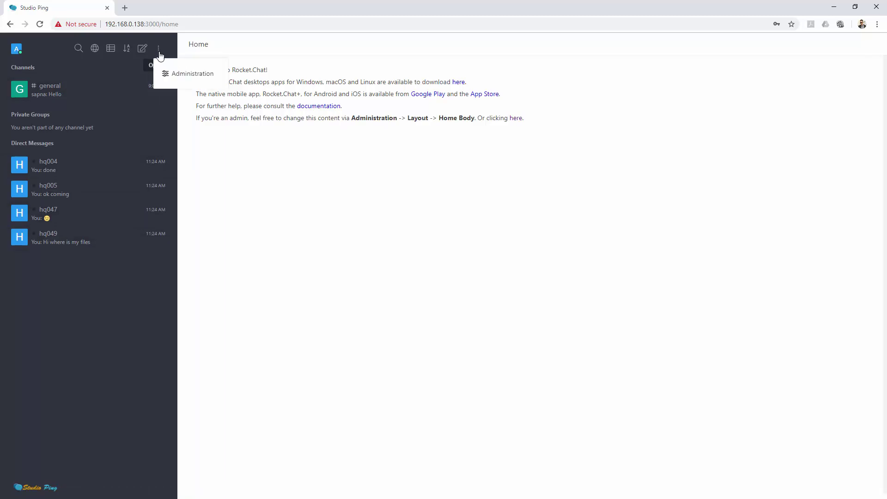
pyautogui.click(187, 79)
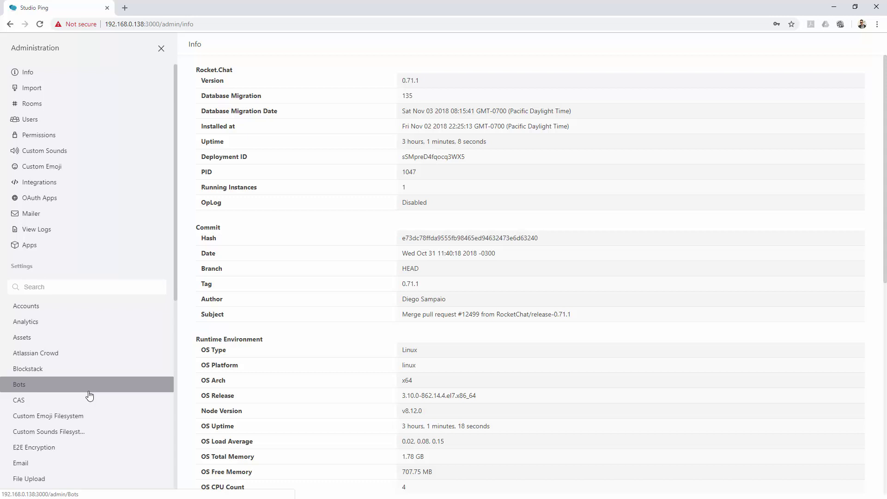
pyautogui.scroll(-3, 89, 396)
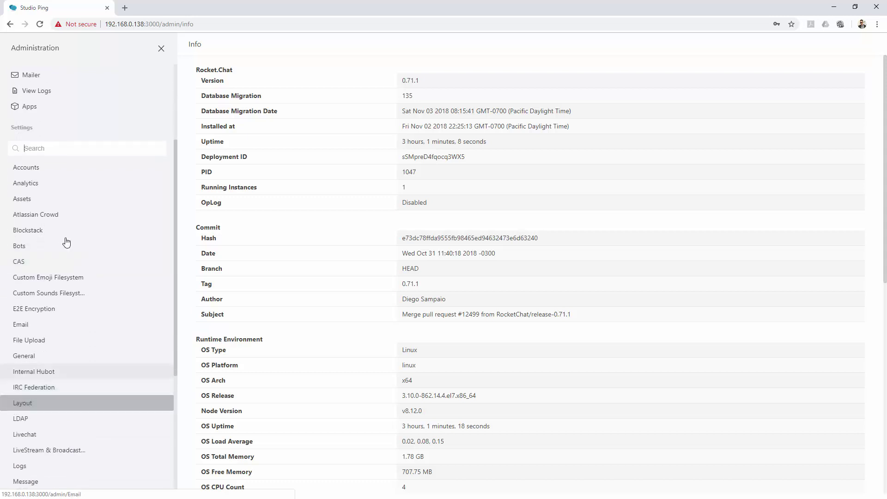
pyautogui.scroll(3, 72, 217)
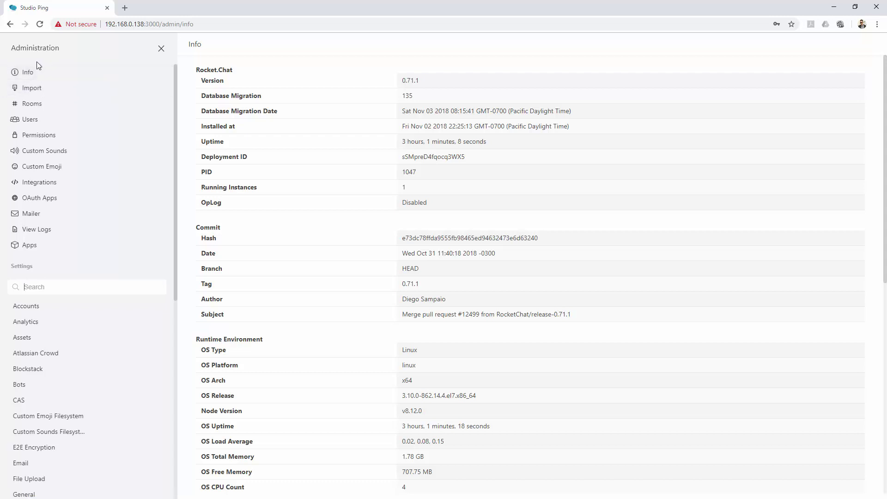
pyautogui.scroll(-5, 48, 208)
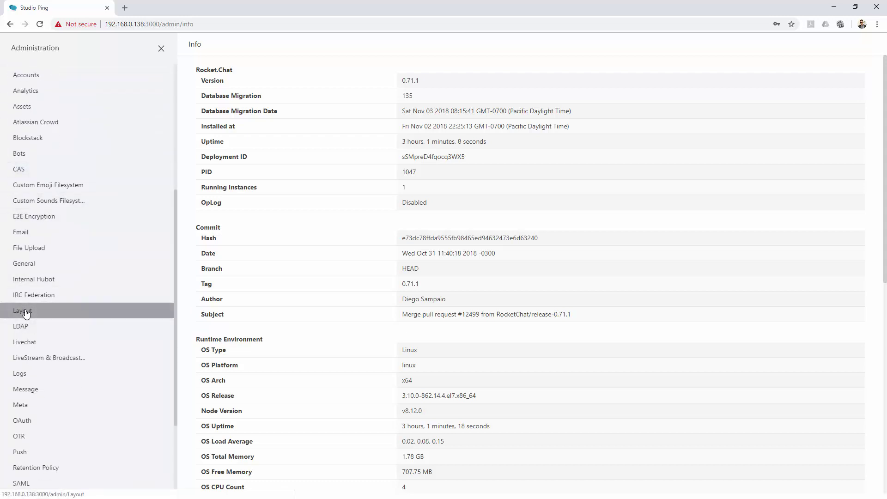
# Step: Expand the Custom CSS editor under Layout, and open a second tab showing the chat home page
pyautogui.click(26, 314)
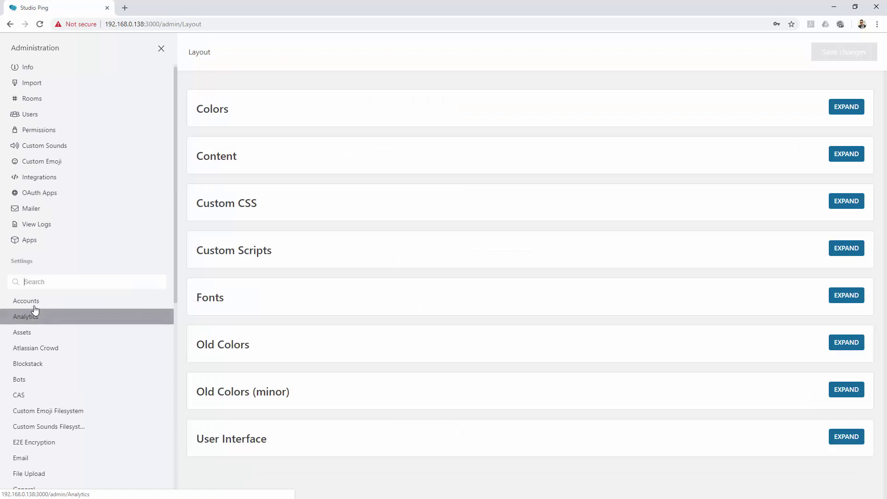
pyautogui.click(852, 206)
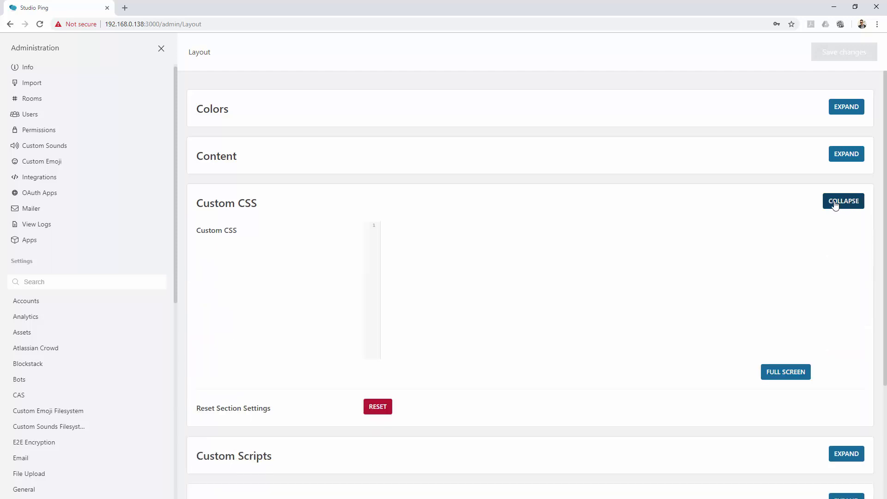
pyautogui.click(391, 240)
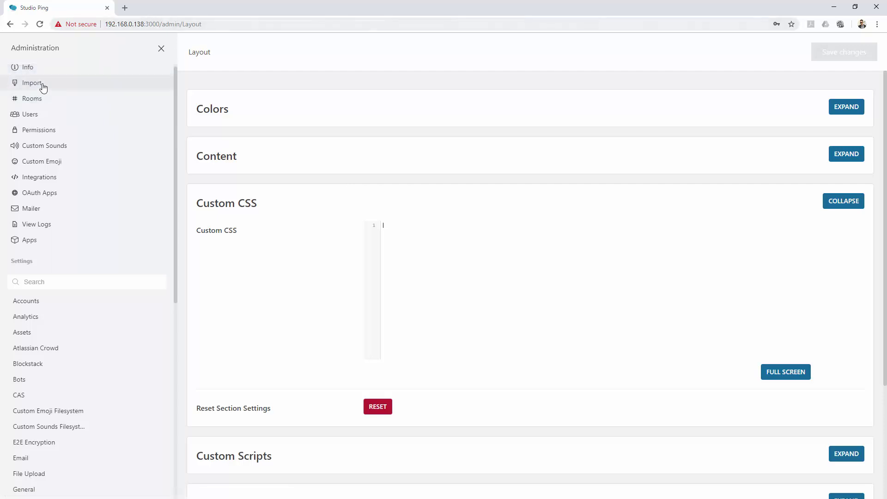
pyautogui.middleClick(69, 121)
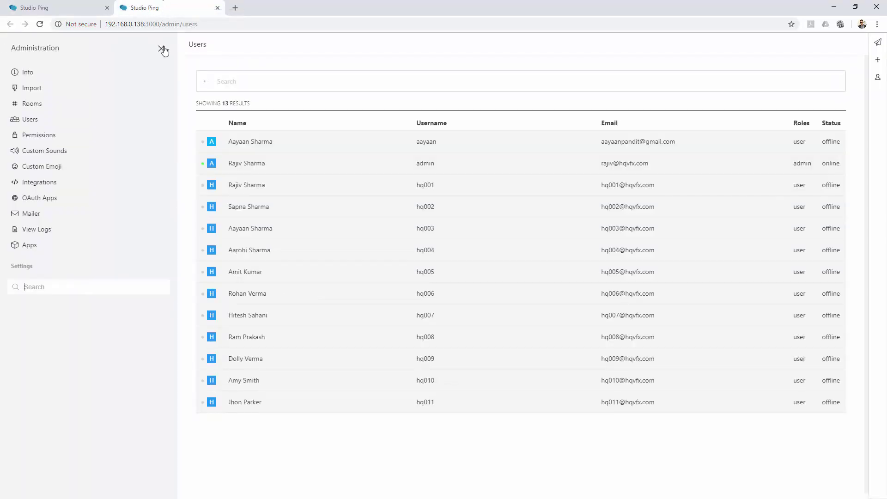
pyautogui.click(163, 48)
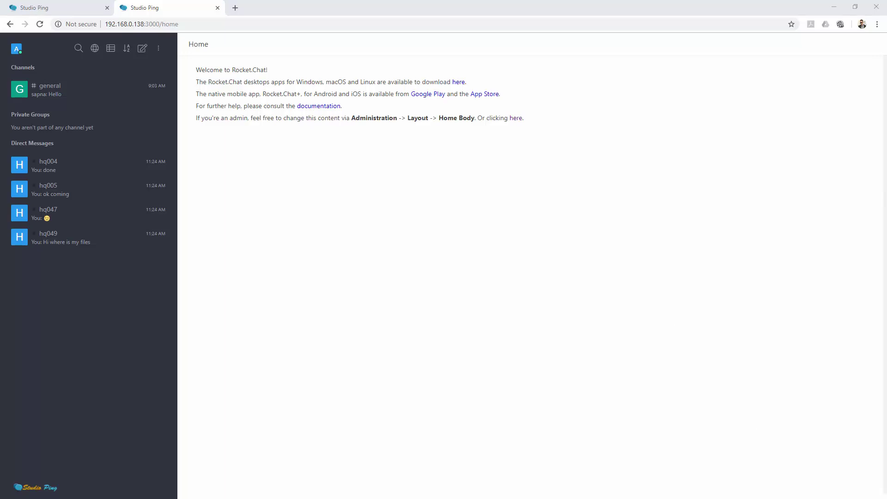
# Step: Write the rule .sidebar { background: #005093; } in Custom CSS, save, and view the home tab
pyautogui.click(42, 6)
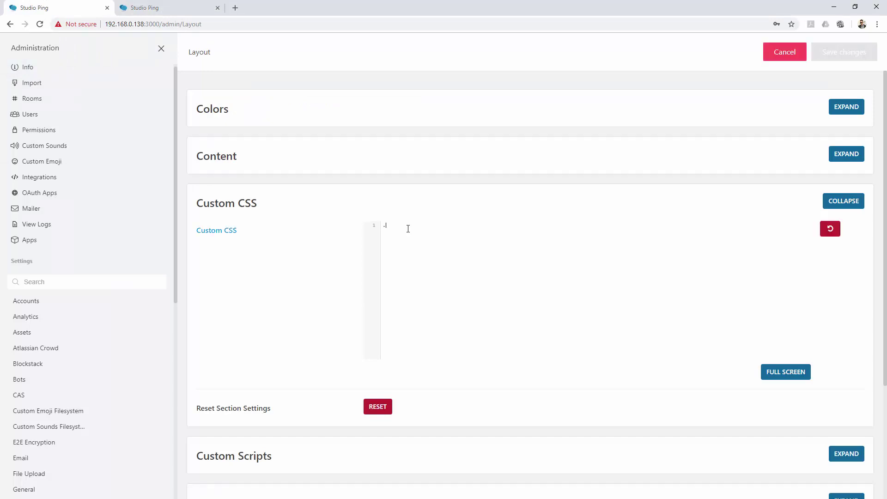
pyautogui.write('sidebar')
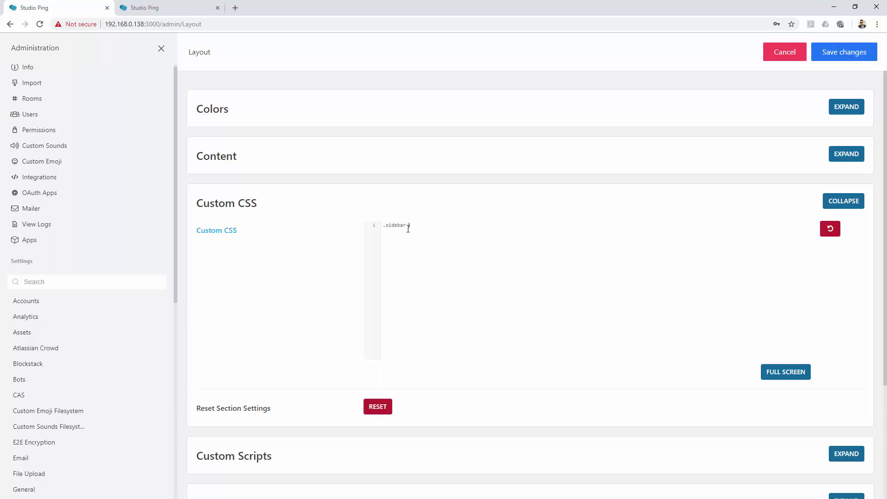
pyautogui.write(' {}')
pyautogui.press('Return')
pyautogui.click(406, 226)
pyautogui.click(386, 235)
pyautogui.click(399, 232)
pyautogui.write('background: #0')
pyautogui.write('05093;')
pyautogui.click(841, 53)
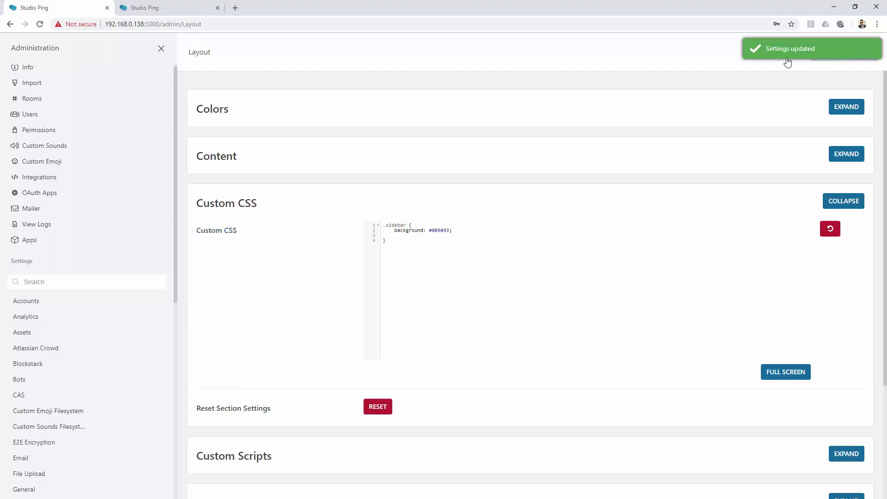
pyautogui.click(167, 7)
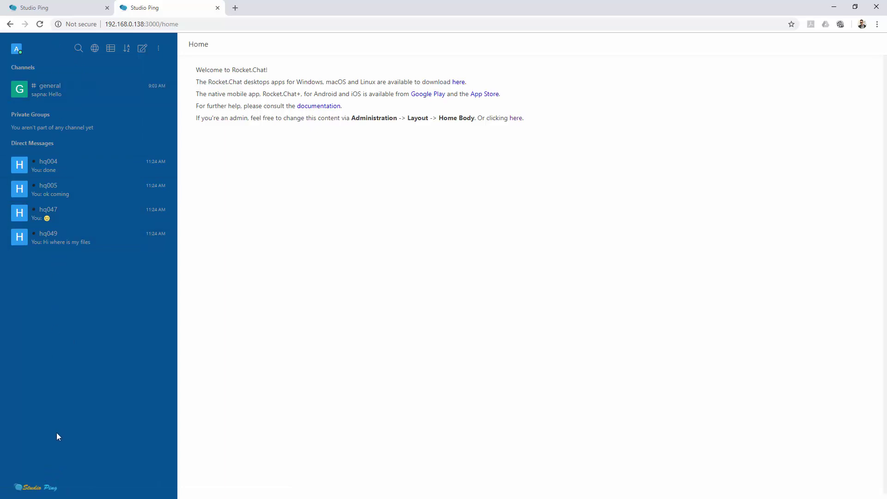
# Step: Bring up the browser's right-click page menu over the empty area of the blue sidebar
pyautogui.rightClick(51, 300)
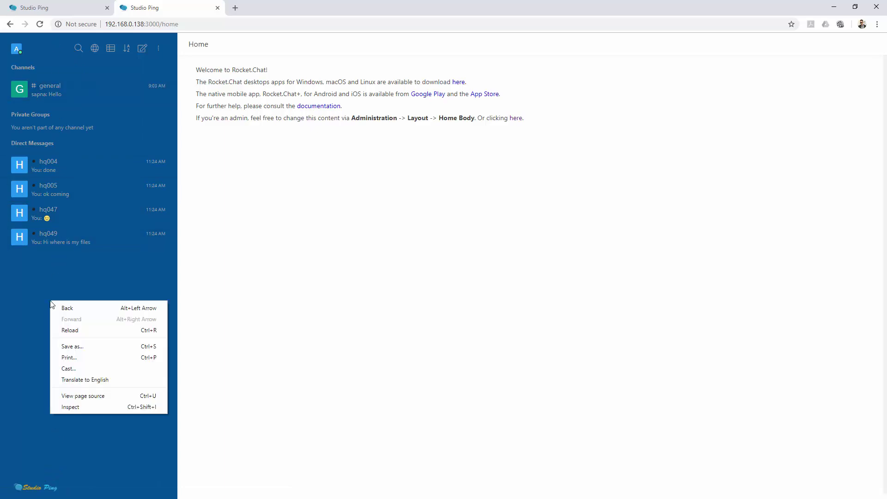
pyautogui.click(27, 271)
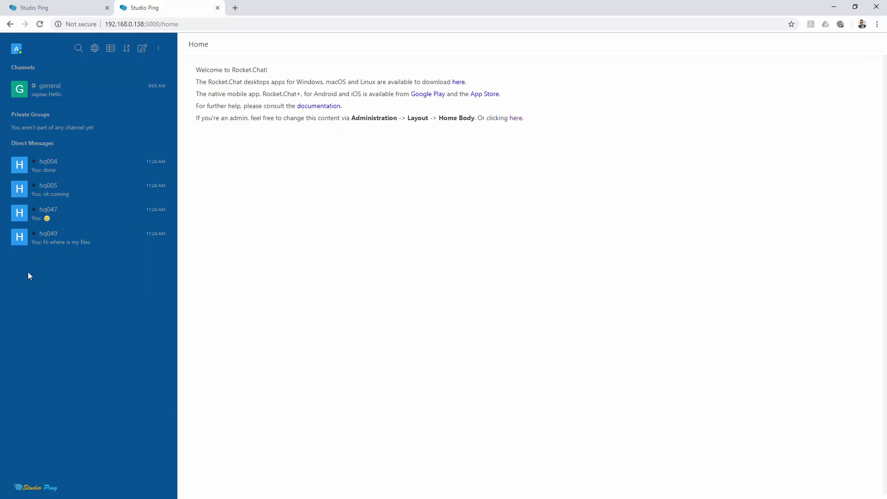
pyautogui.rightClick(28, 272)
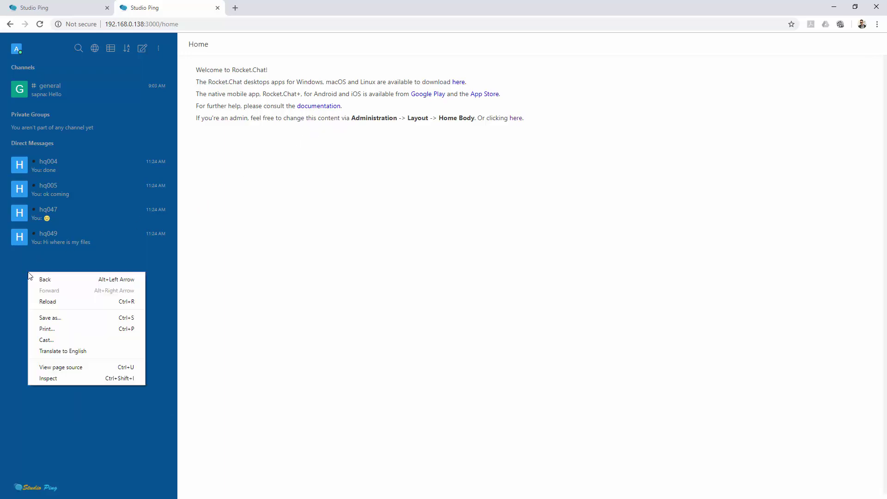
# Step: Open DevTools on the sidebar, close the What's New drawer, widen styles, and dock it right
pyautogui.click(61, 376)
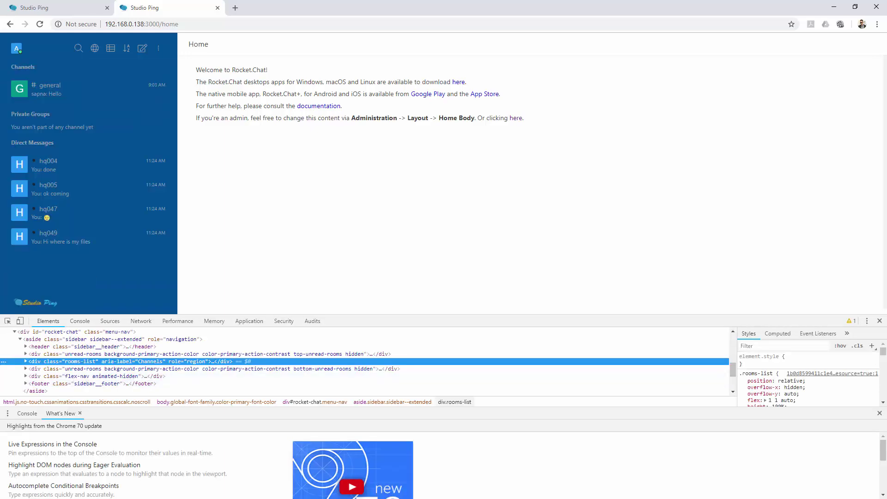
pyautogui.click(879, 412)
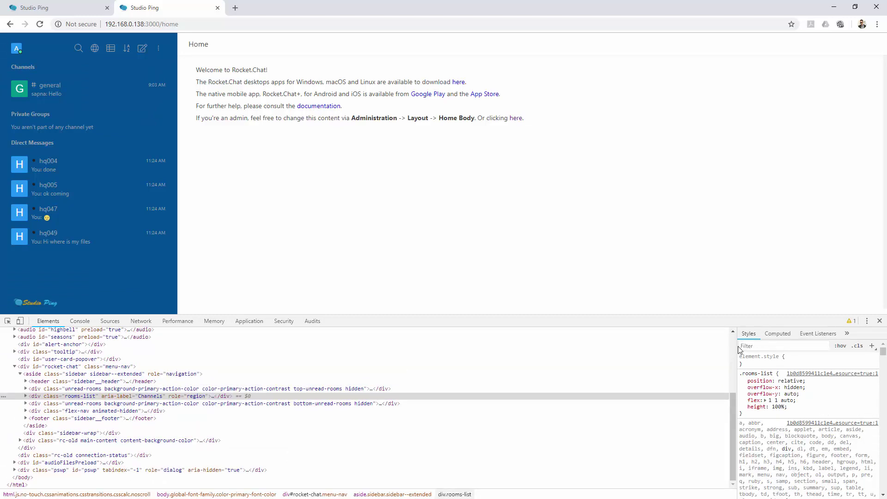
pyautogui.moveTo(738, 347); pyautogui.dragTo(418, 362)
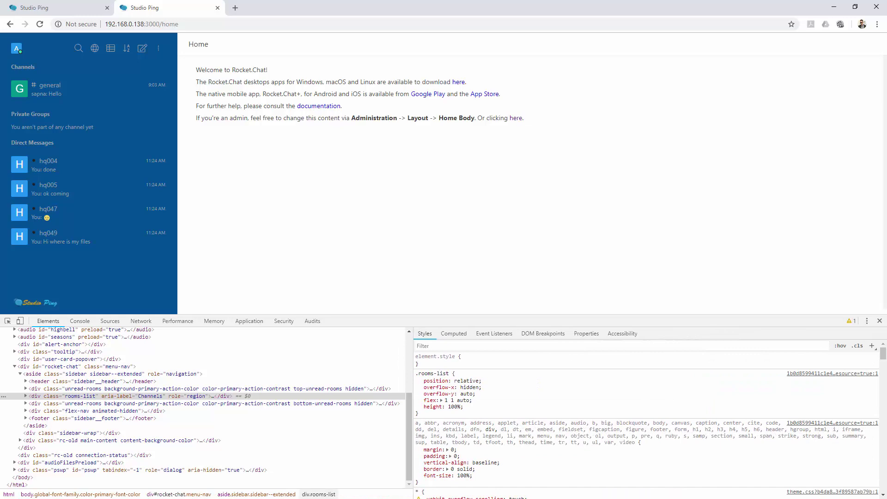
pyautogui.click(866, 320)
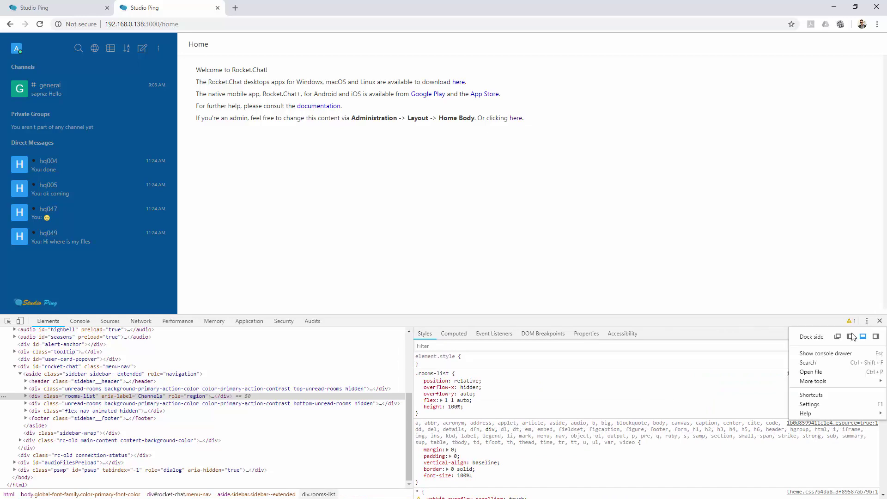
pyautogui.click(876, 336)
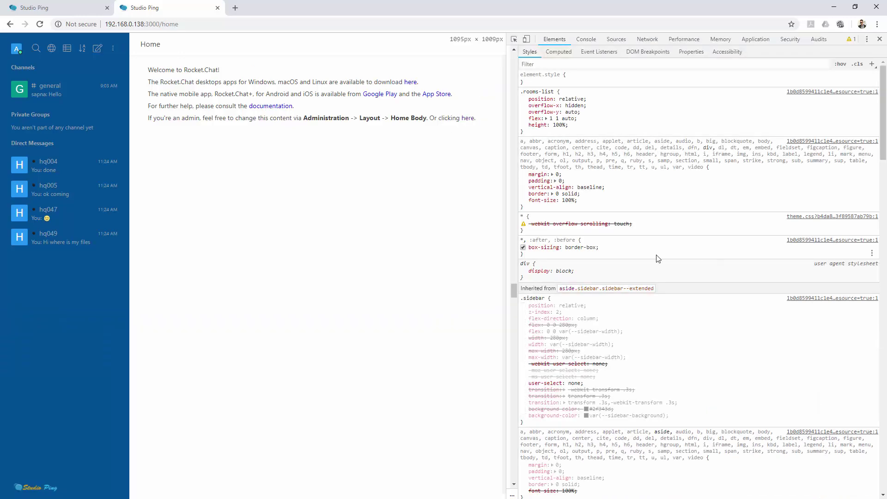
# Step: Inspect the sidebar rooms list, select the .sidebar selector, then return to the Layout settings tab
pyautogui.rightClick(54, 341)
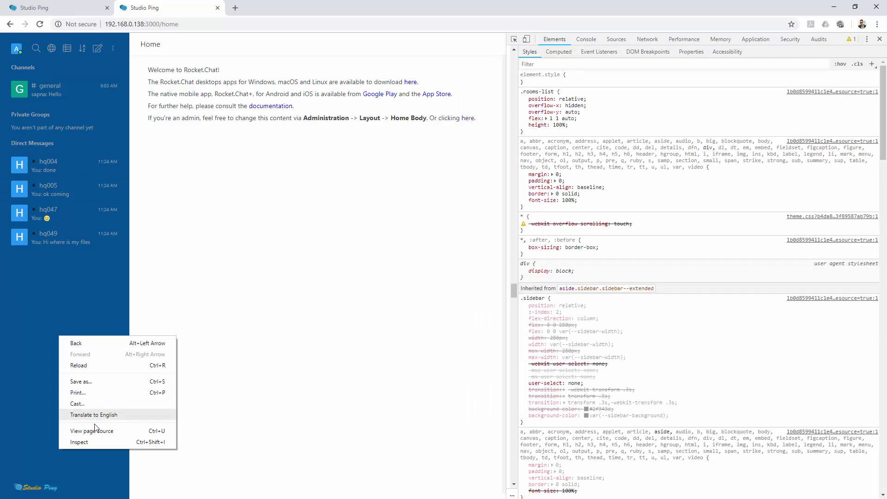
pyautogui.click(85, 438)
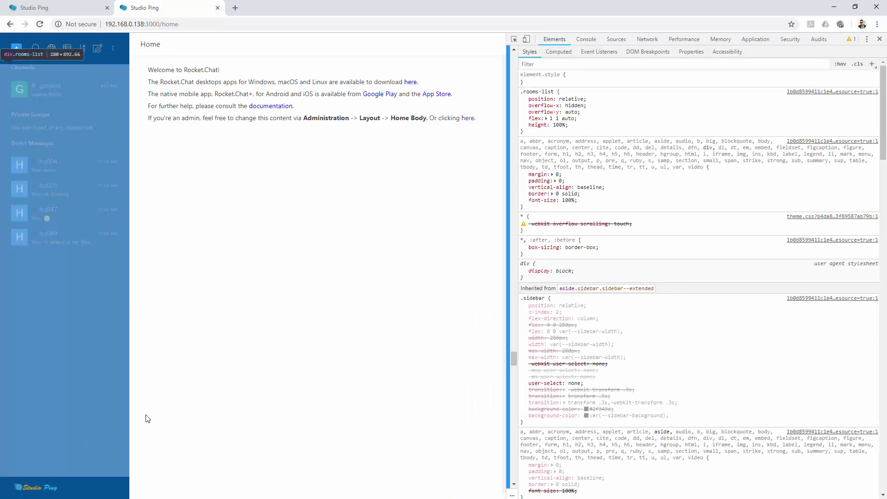
pyautogui.click(532, 297)
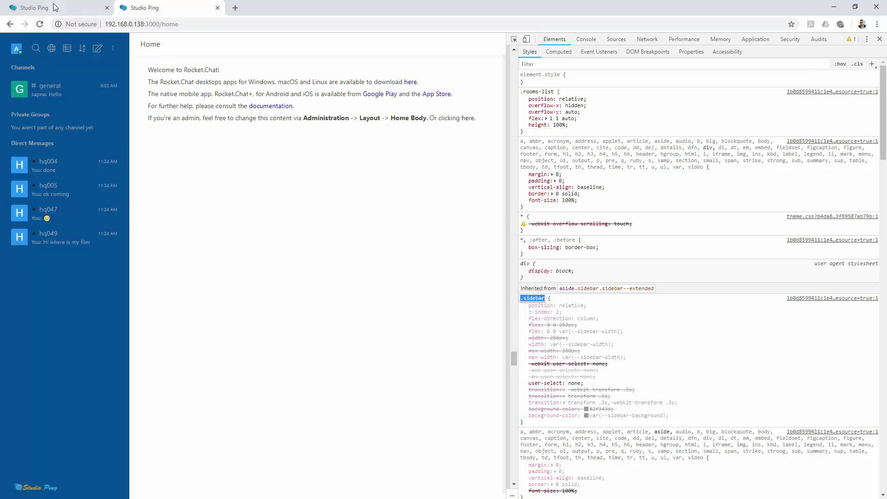
pyautogui.click(53, 5)
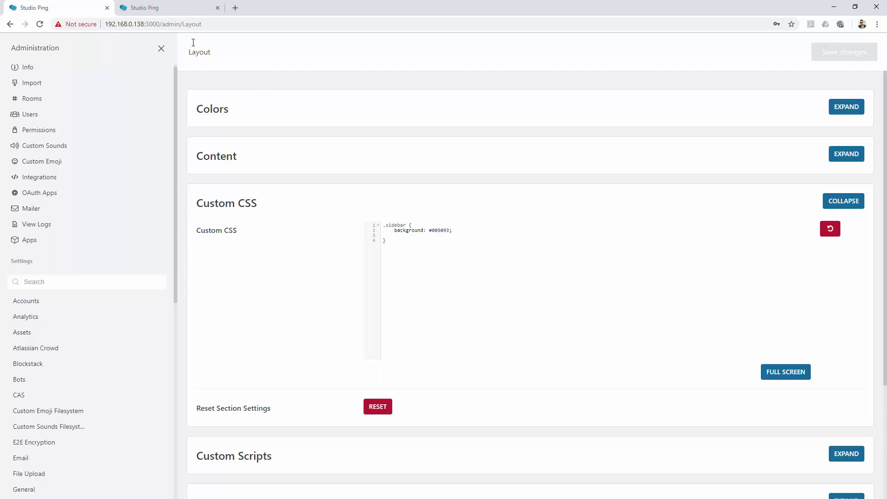
# Step: On the home tab, inspect the sidebar footer holding the Studio Ping logo in DevTools
pyautogui.click(174, 9)
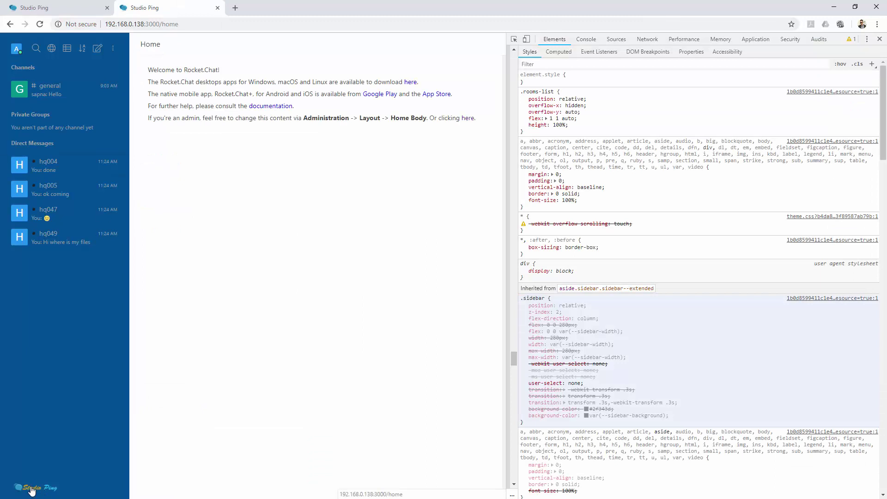
pyautogui.rightClick(28, 487)
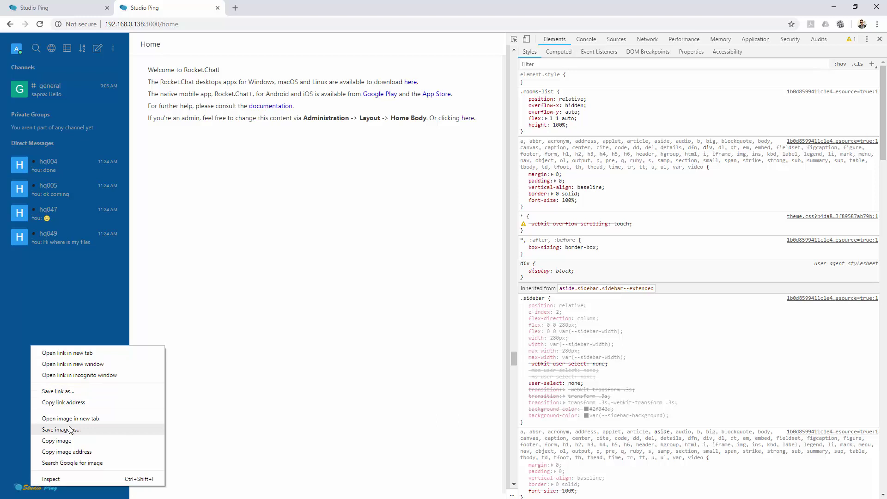
pyautogui.click(59, 307)
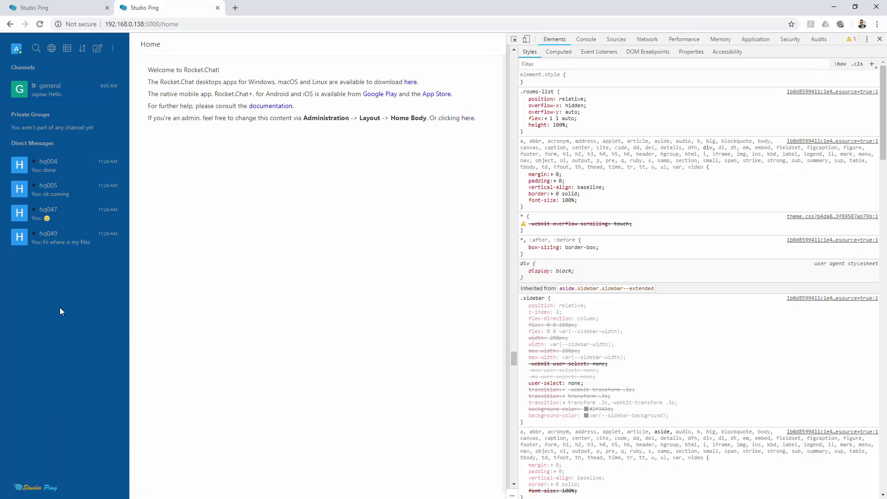
pyautogui.rightClick(70, 486)
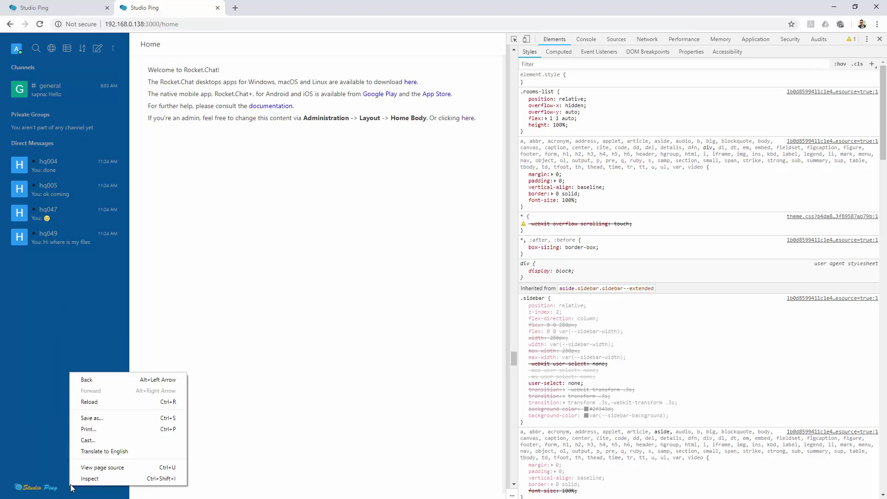
pyautogui.click(96, 480)
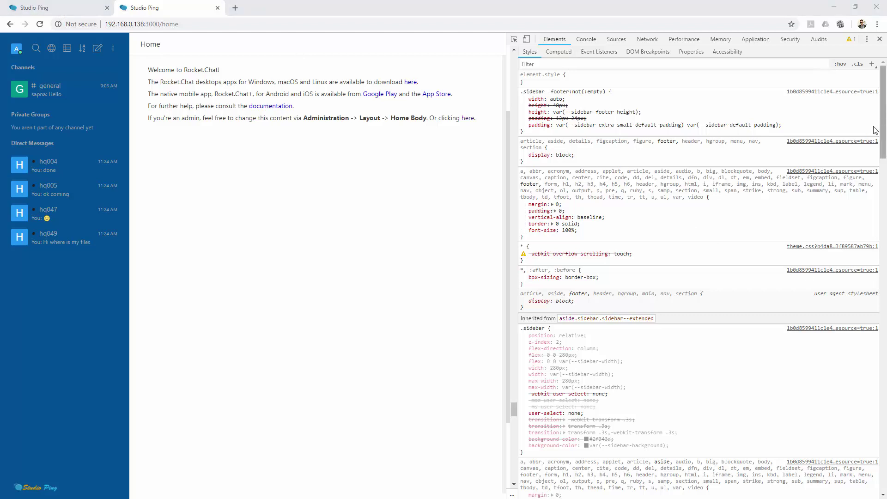
# Step: Paste the .sidebar__footer and .sidebar__footer:not(:empty) rules from DevTools into Custom CSS
pyautogui.click(28, 8)
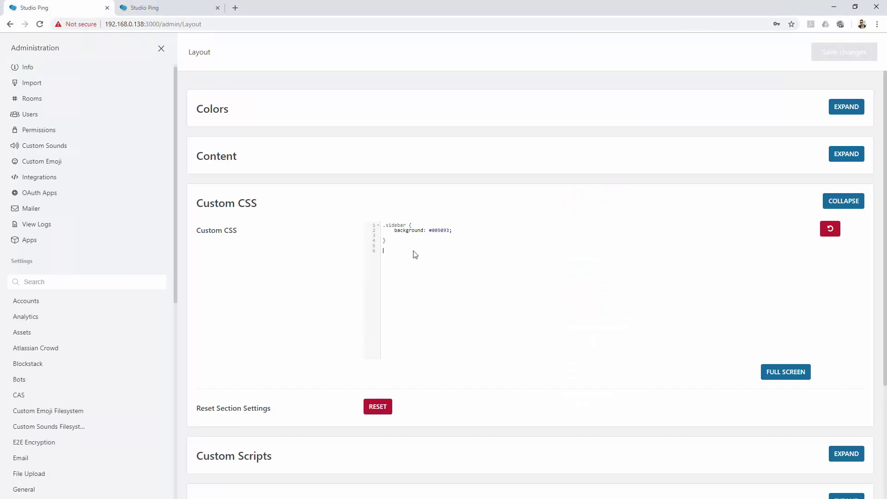
pyautogui.write('.sidebar__footer {     margin-right: 0px;     margin-left: 10px;     padding: 9px 0px;     bottom: 0px; }   .sidebar__footer:not(:empty) {     width: auto;     height: 85px; }')
pyautogui.click(166, 5)
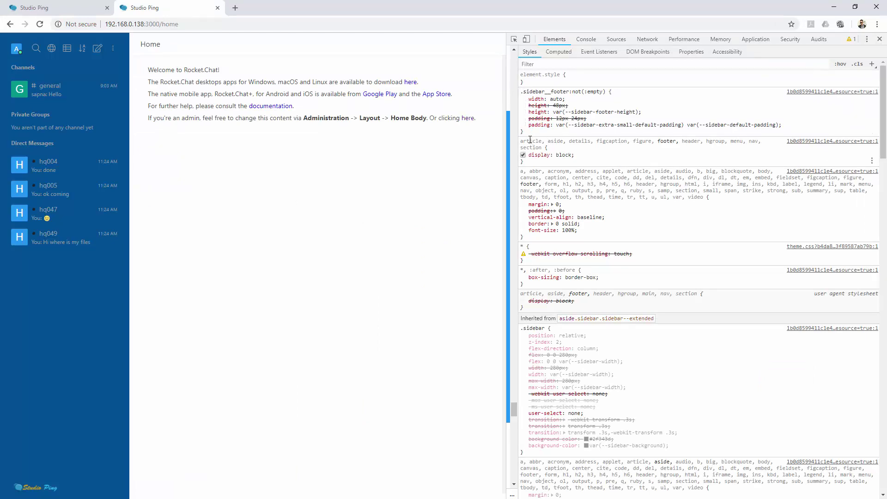
pyautogui.moveTo(528, 133); pyautogui.dragTo(521, 97)
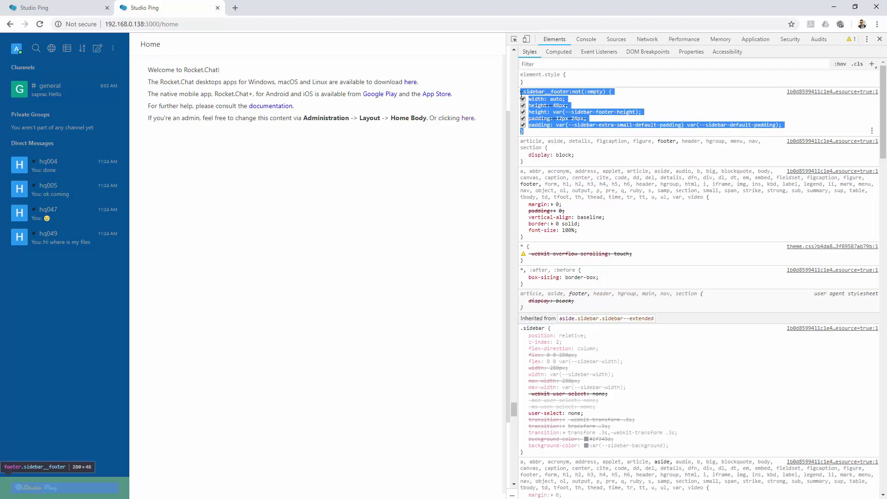
pyautogui.click(73, 4)
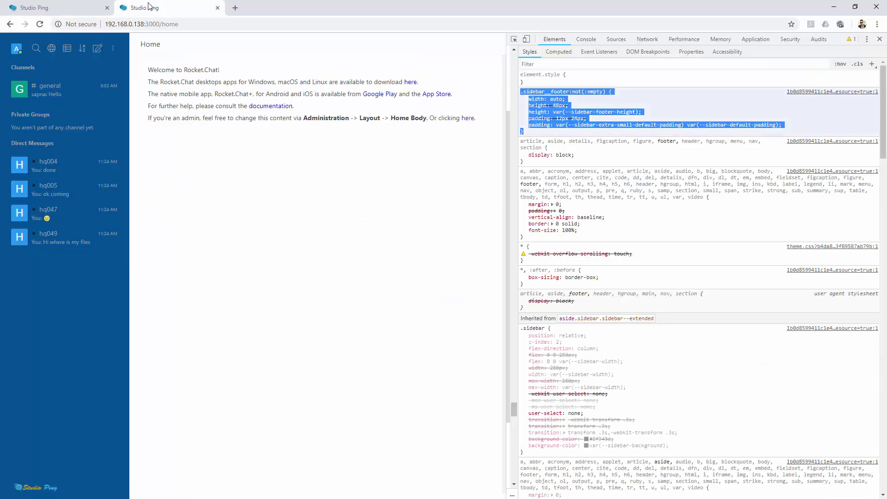
pyautogui.click(126, 5)
pyautogui.click(66, 11)
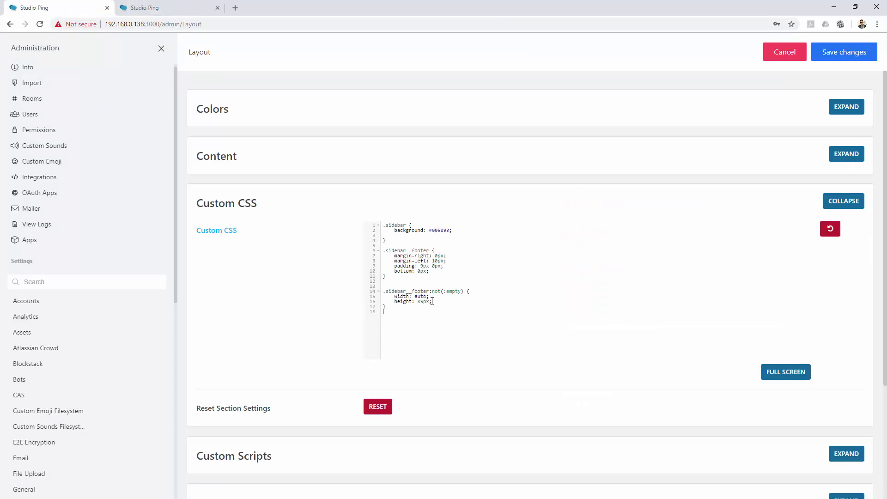
# Step: Set the footer rule's height to 85px, save the Custom CSS, and view the home page
pyautogui.doubleClick(406, 303)
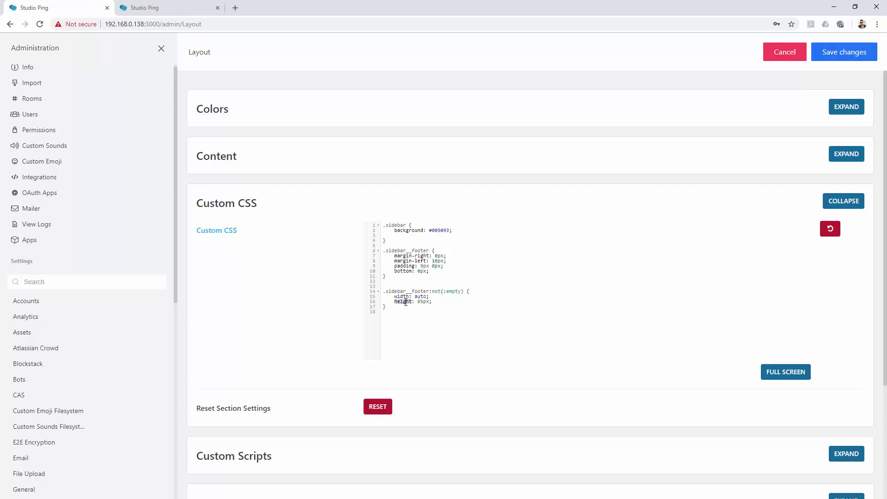
pyautogui.click(421, 296)
pyautogui.click(851, 59)
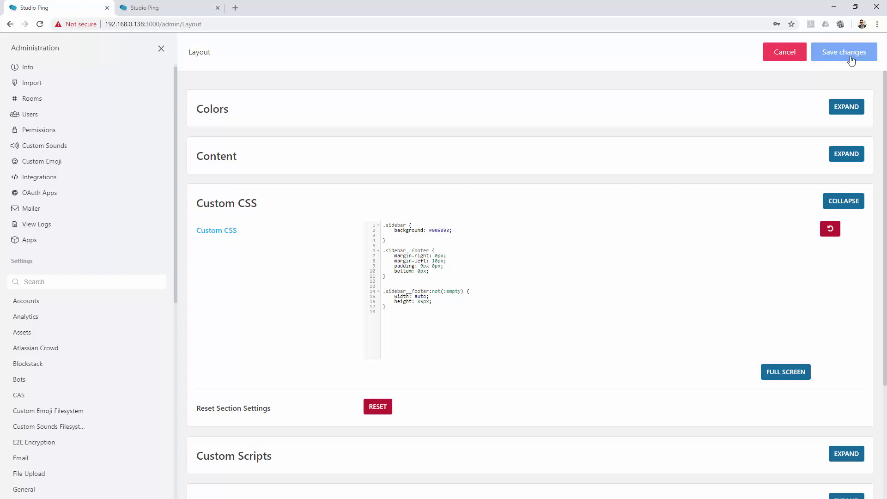
pyautogui.click(147, 5)
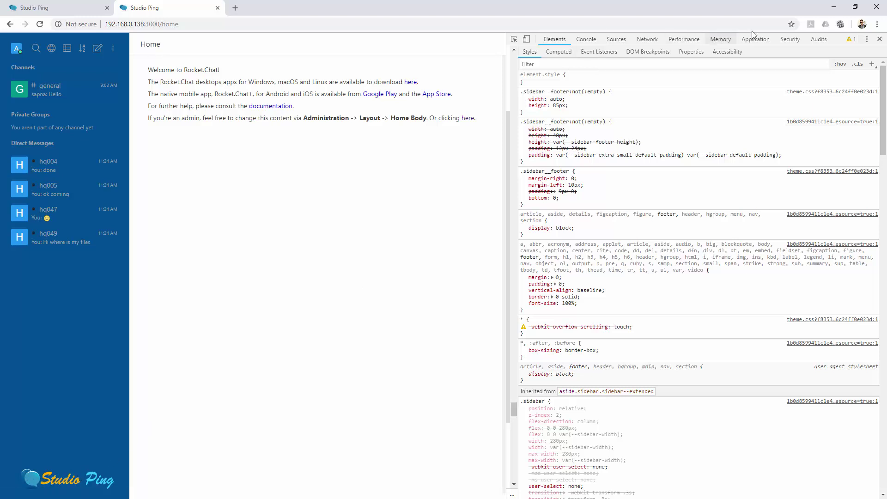
# Step: Close DevTools and check the enlarged Studio Ping footer logo and a direct-message row
pyautogui.click(879, 39)
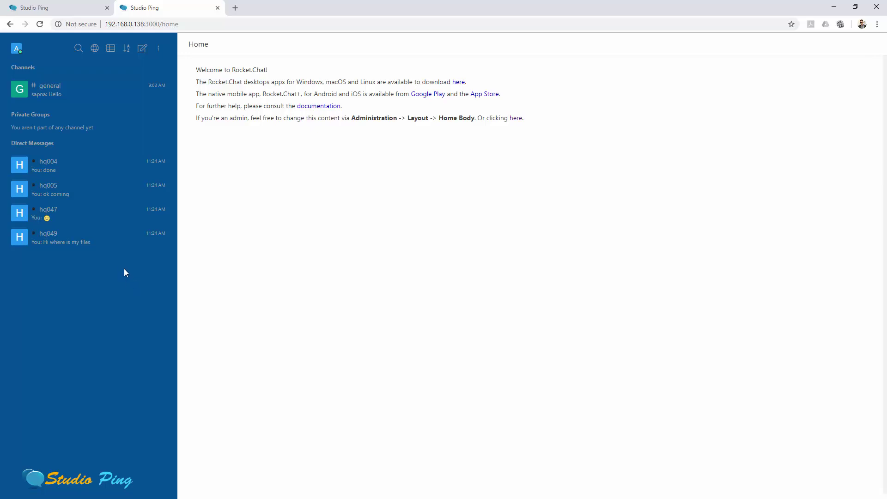
pyautogui.click(77, 239)
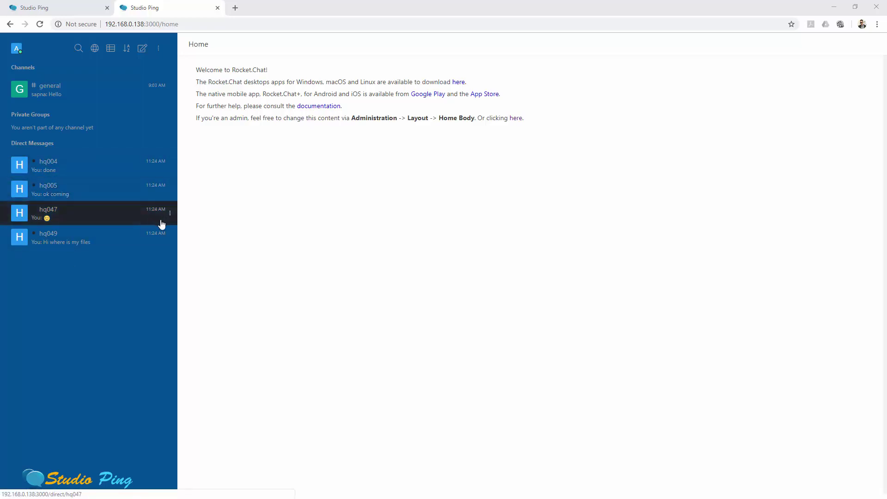
# Step: Add a .sidebar-item rule with 2px top margin, 1px bottom margin and #fff text, then save
pyautogui.click(76, 13)
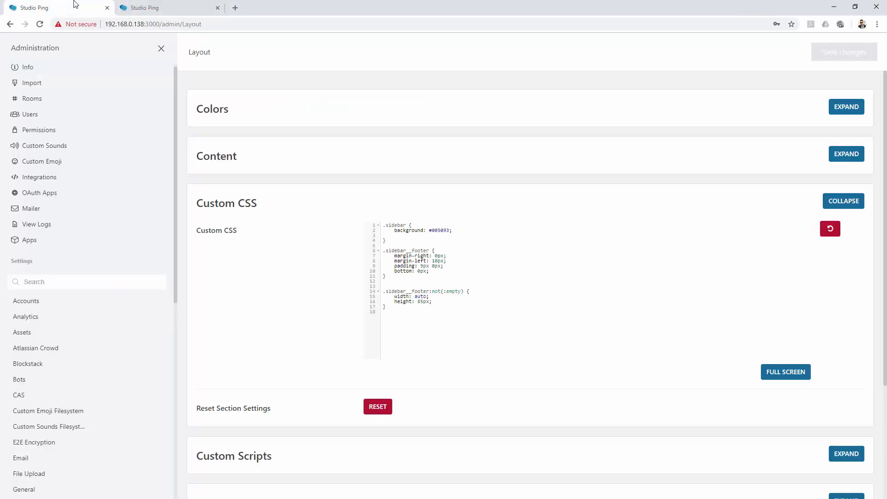
pyautogui.click(396, 326)
pyautogui.write('.sidebar-item{     margin-top: 2px;     margin-bottom: 1px;     color: #fff; }')
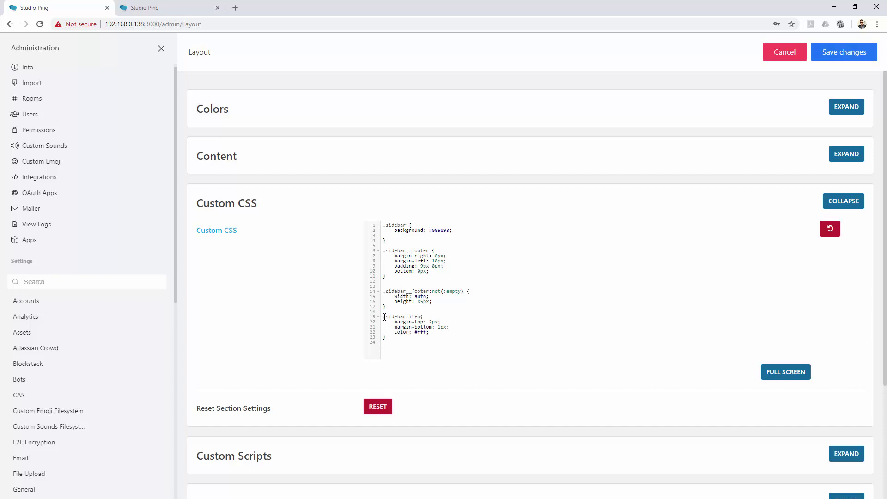
pyautogui.moveTo(384, 317); pyautogui.dragTo(420, 317)
pyautogui.doubleClick(422, 332)
pyautogui.click(863, 52)
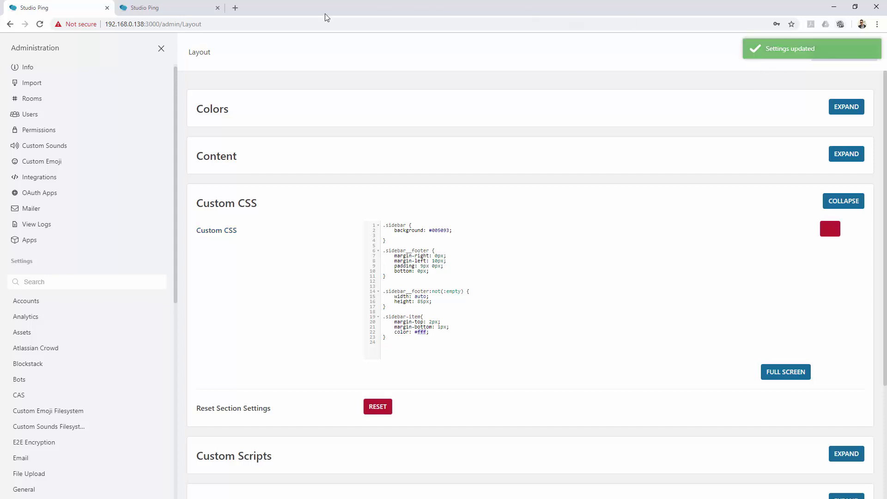
pyautogui.click(153, 7)
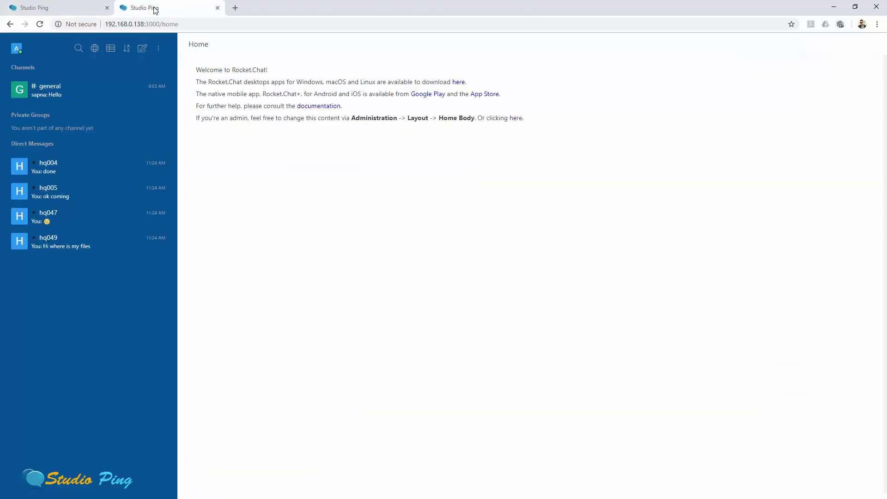
# Step: Open the first direct-message conversation in the restyled sidebar
pyautogui.click(82, 171)
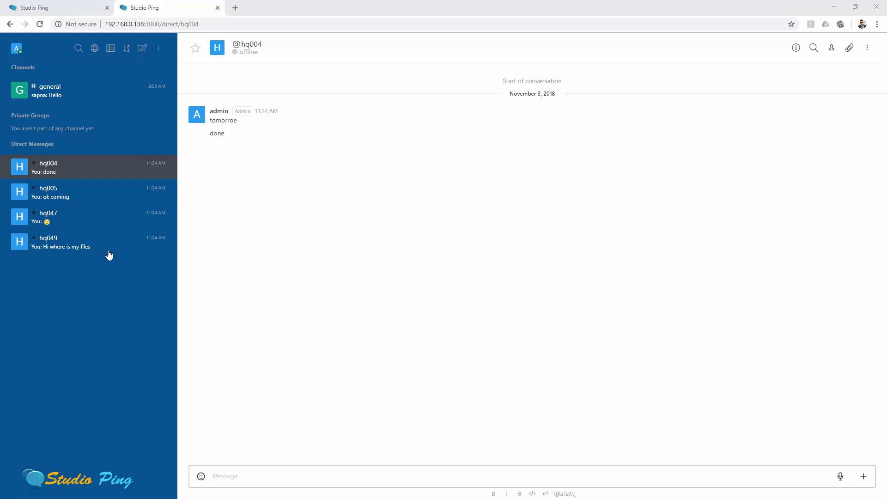
# Step: Paste a .sidebar-item:hover rule with color, background-color and box-shadow into Custom CSS and save it
pyautogui.click(74, 7)
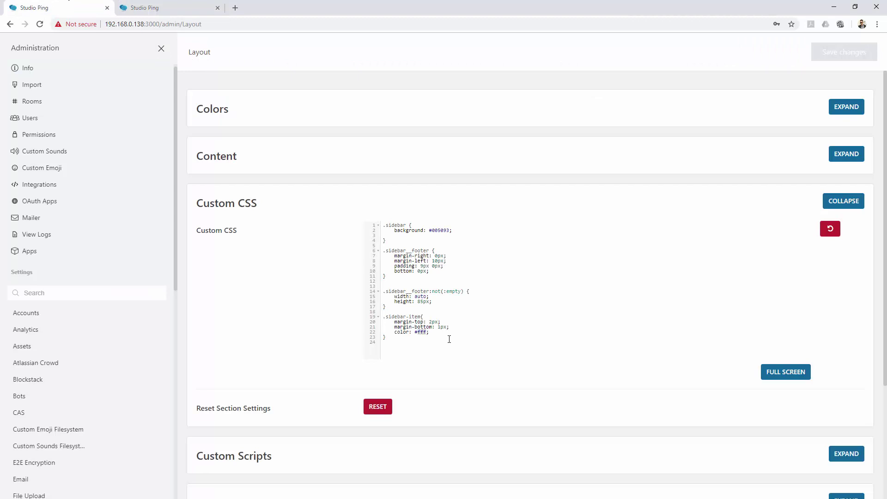
pyautogui.click(404, 345)
pyautogui.write('.sidebar-item:hover {     color: #fbec37;     background-color: #0094e0;     box-shadow: 5px 5px 10px #0c5f9c;  }')
pyautogui.scroll(-2, 440, 320)
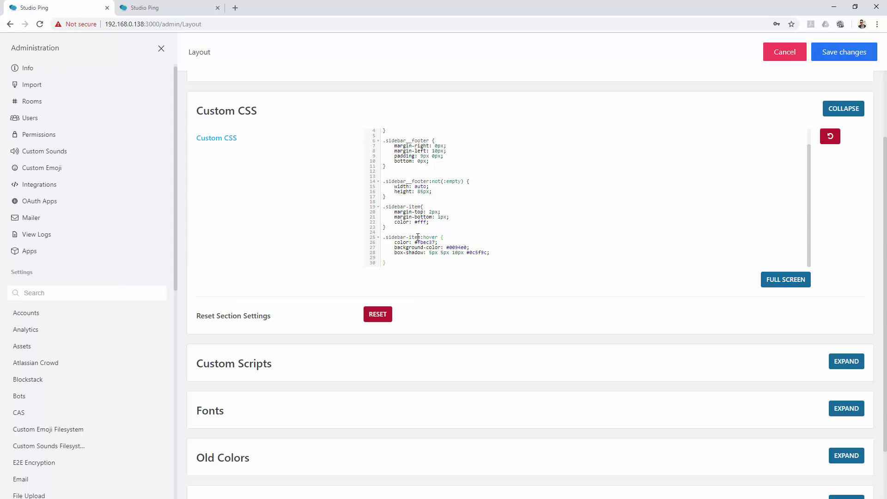
pyautogui.moveTo(385, 235); pyautogui.dragTo(424, 236)
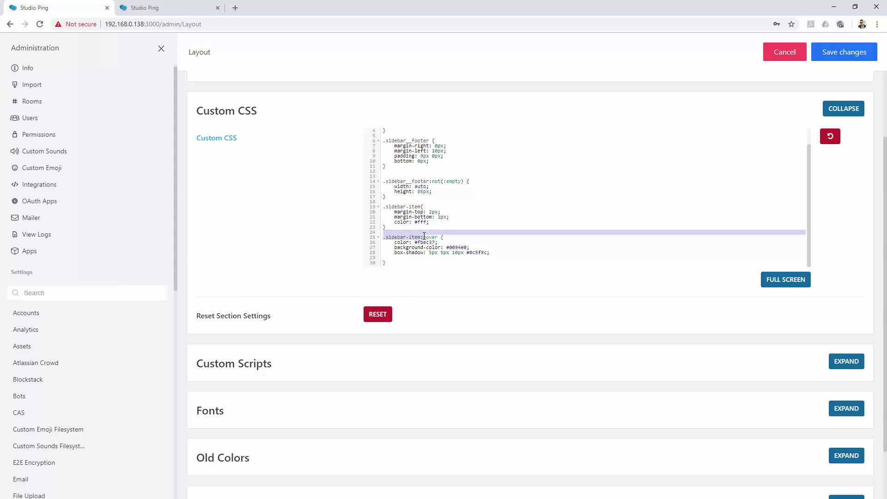
pyautogui.doubleClick(430, 237)
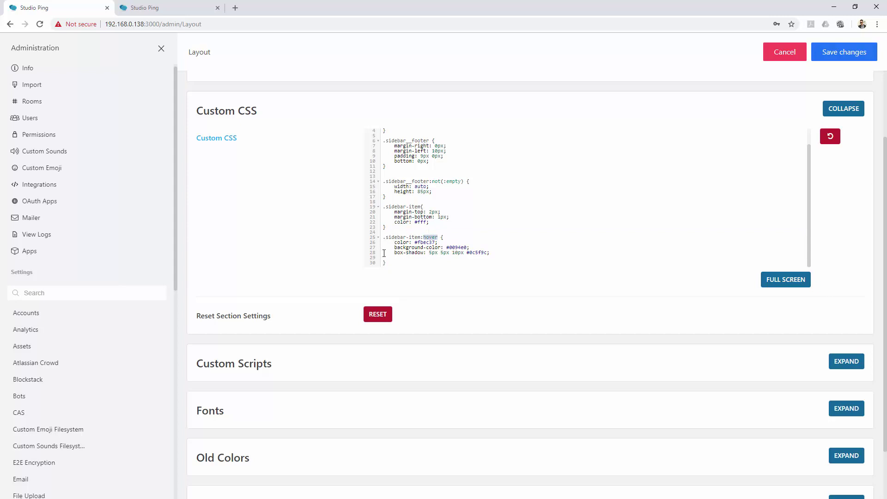
pyautogui.click(836, 56)
pyautogui.click(152, 13)
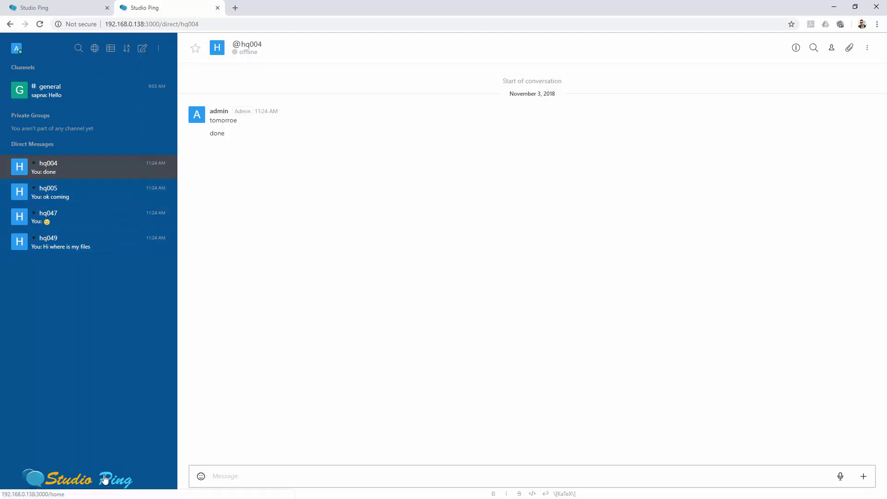
# Step: Open the third direct-message conversation, then return to the Custom CSS settings page
pyautogui.click(86, 226)
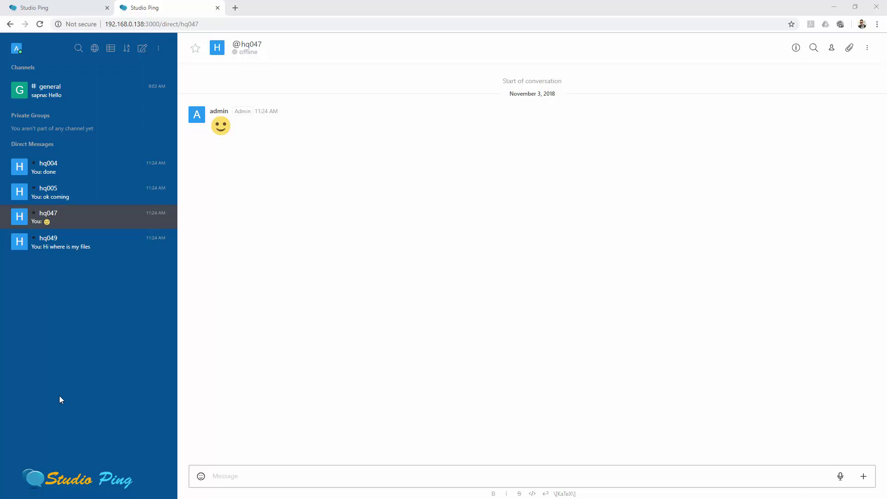
pyautogui.click(74, 11)
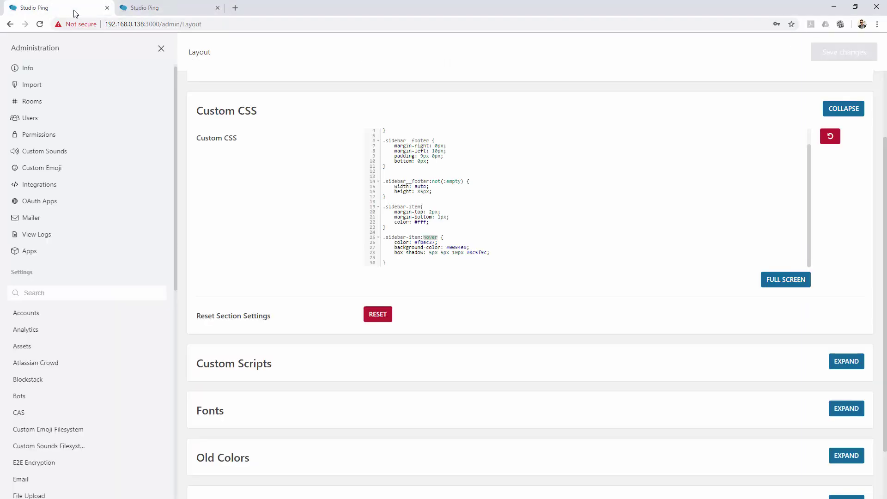
# Step: Add a .sidebar-item--active rule with white background and shadow to Custom CSS and save it
pyautogui.click(409, 262)
pyautogui.scroll(-2, 409, 262)
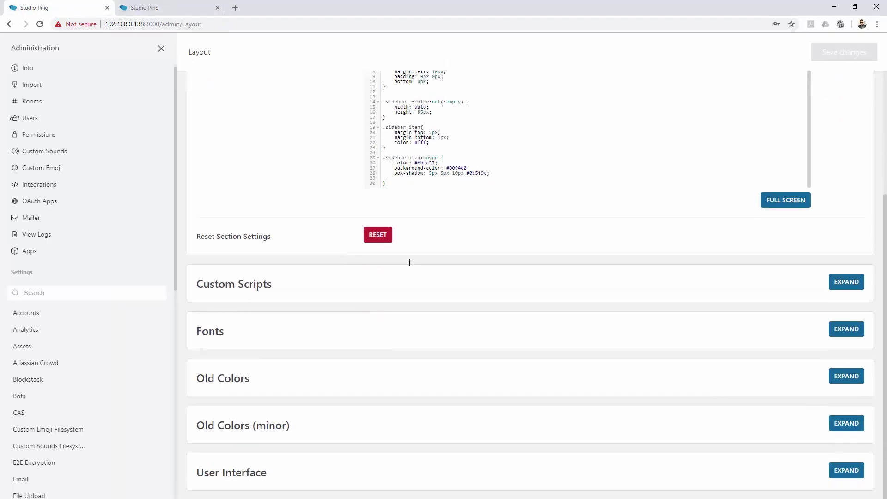
pyautogui.press('Return')
pyautogui.press('Return')
pyautogui.write('.sidebar-item--active{     color: #0f71b8;     background-color: #fff;     box-shadow: 5px 5px 10px #0c5f9c; }')
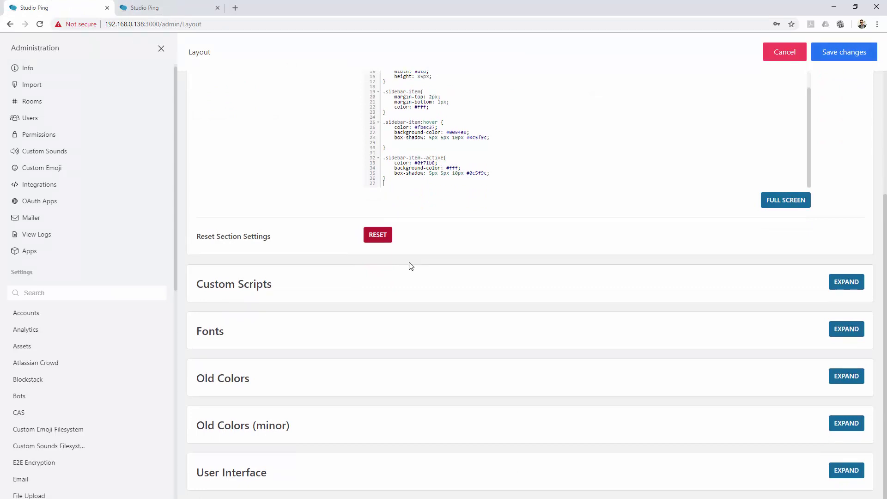
pyautogui.scroll(2, 432, 194)
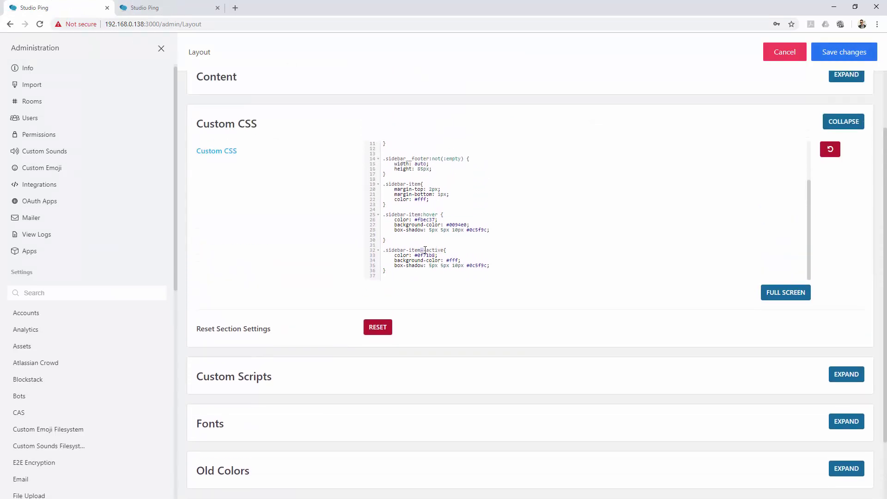
pyautogui.moveTo(425, 249); pyautogui.dragTo(494, 265)
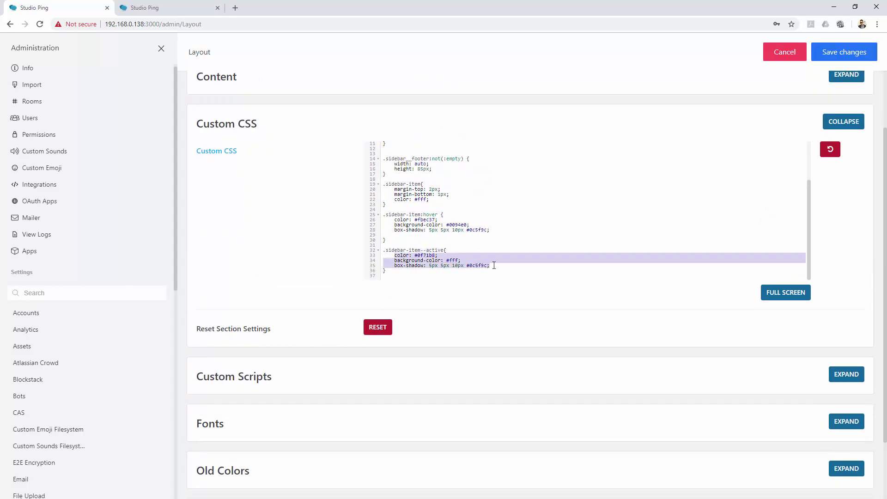
pyautogui.click(522, 242)
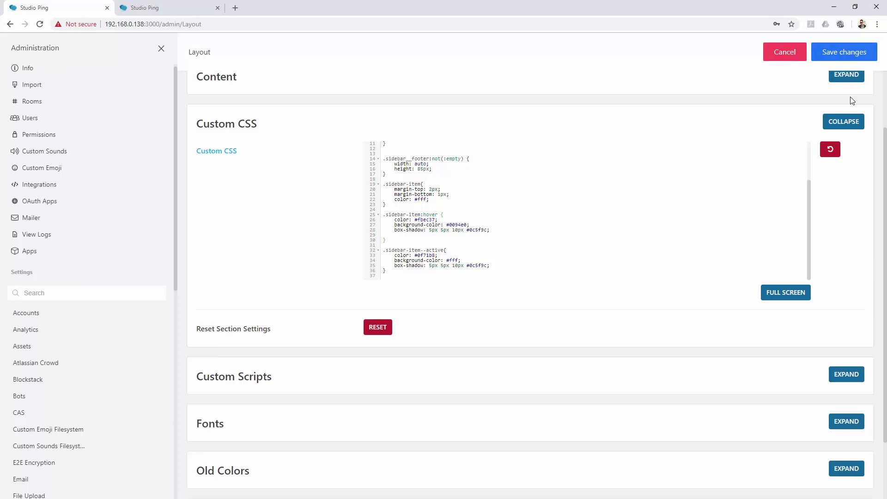
pyautogui.click(847, 54)
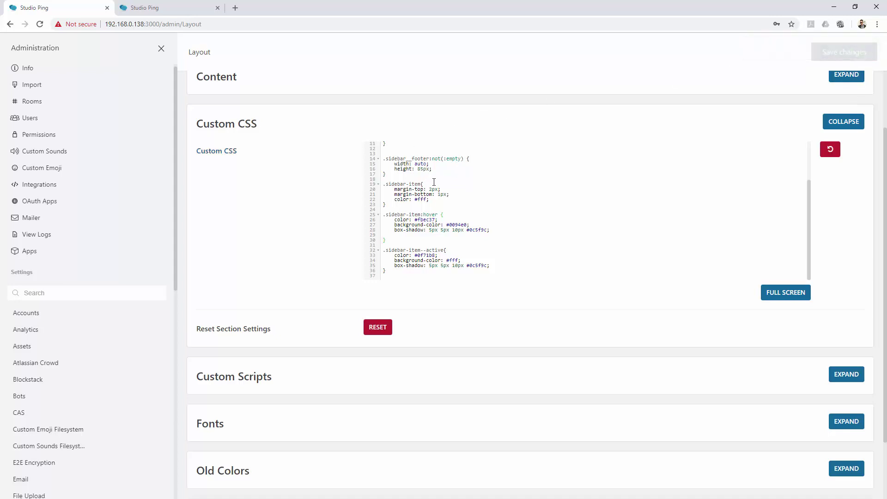
pyautogui.click(168, 7)
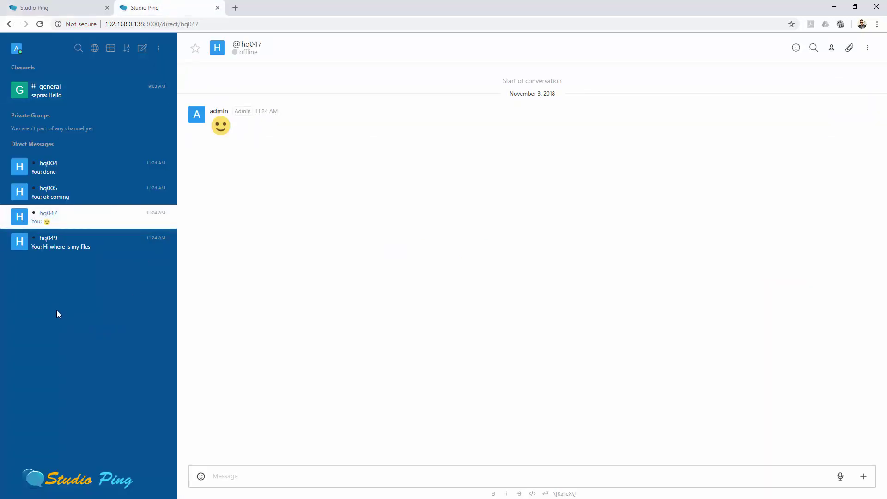
# Step: Open hq004, hq047, hq049, hq005, then hq004 again to check hover and active styling
pyautogui.click(86, 167)
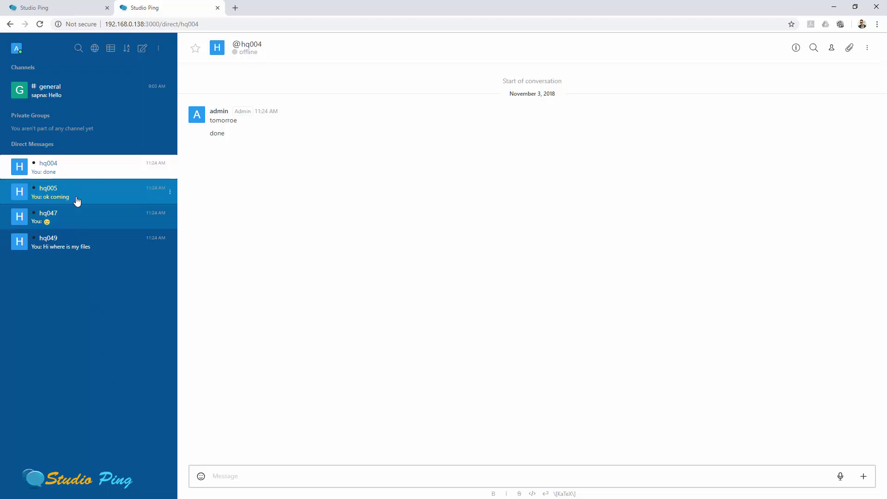
pyautogui.click(71, 216)
pyautogui.click(69, 244)
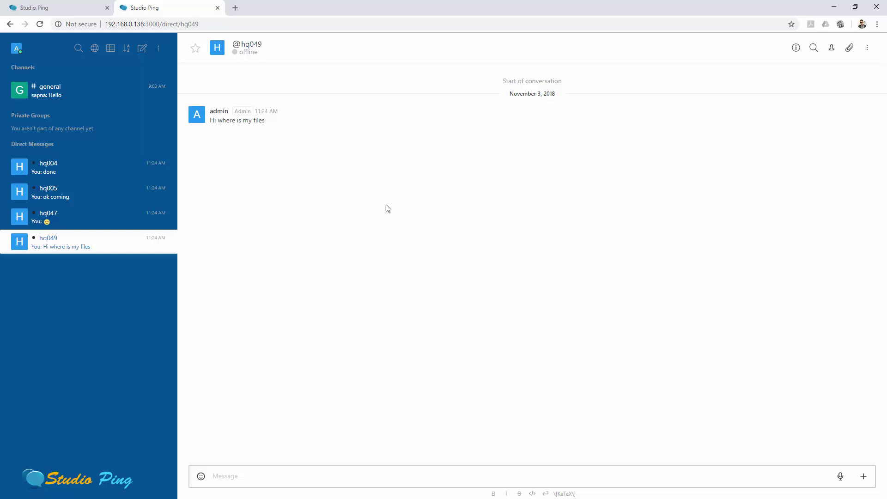
pyautogui.click(78, 194)
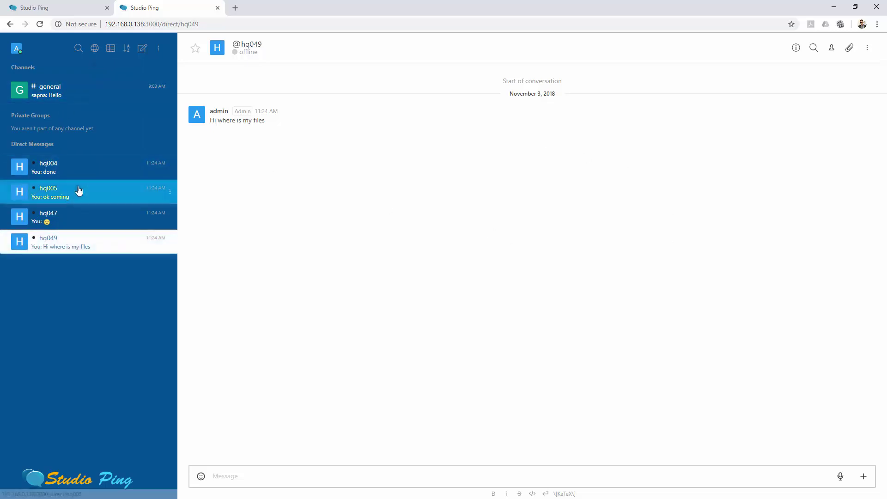
pyautogui.click(87, 169)
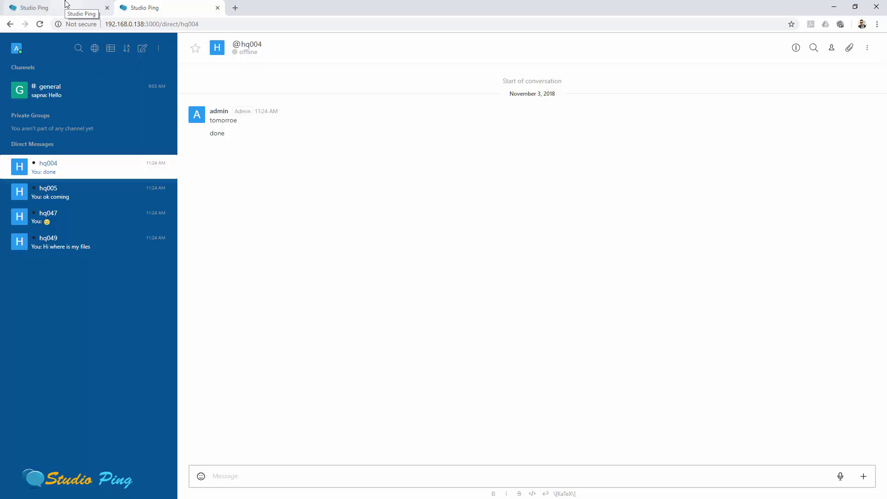
# Step: Toggle between the Layout settings and chat tabs, then bring up the chat in the new theme
pyautogui.click(65, 4)
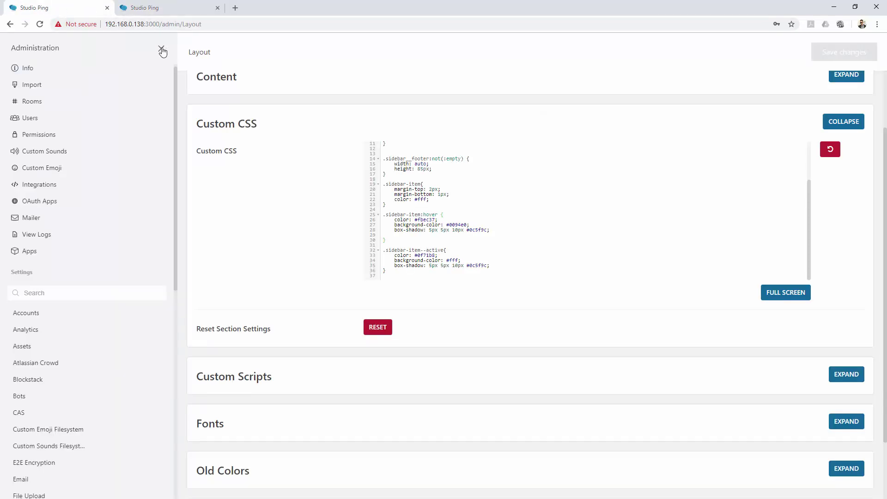
pyautogui.click(172, 12)
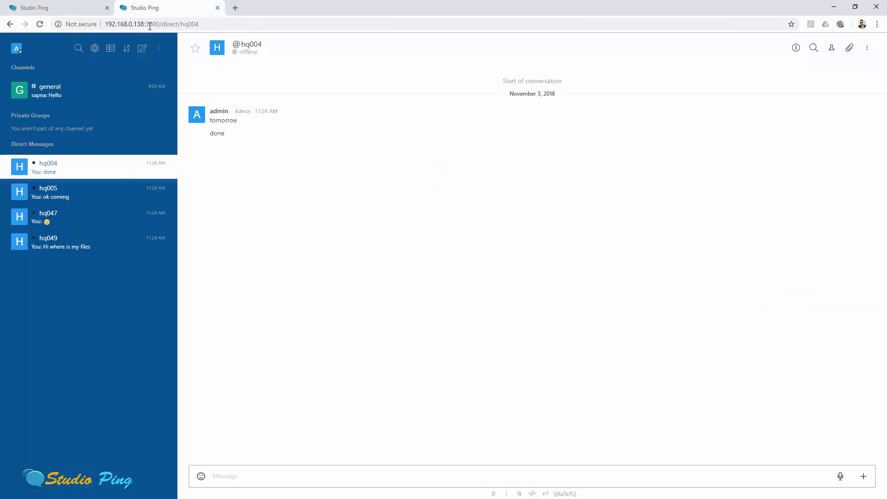
pyautogui.click(63, 9)
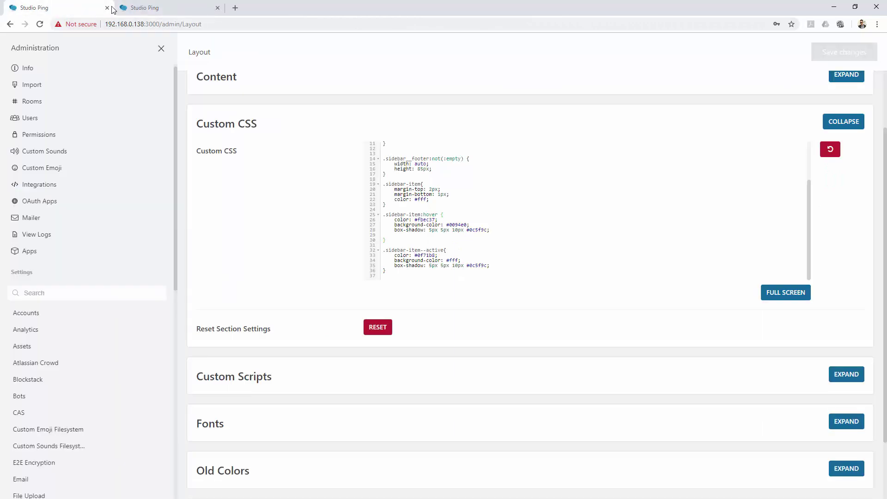
pyautogui.click(131, 7)
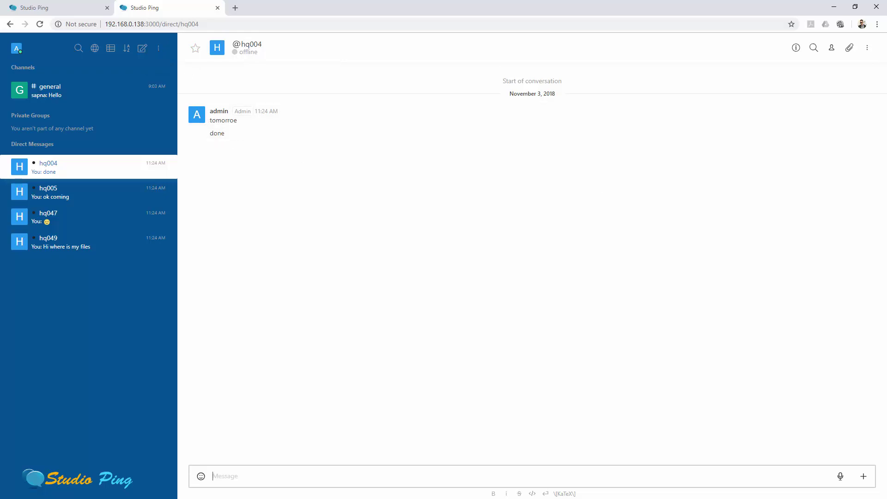
pyautogui.hotkey('ctrl', '1')
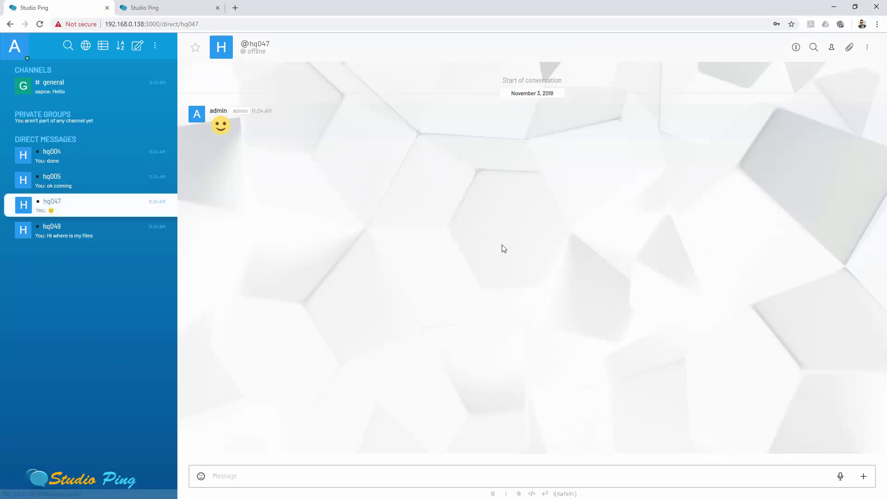
# Step: Open the hq005, hq004, hq005 and hq049 conversations in the new theme
pyautogui.click(60, 180)
pyautogui.click(88, 152)
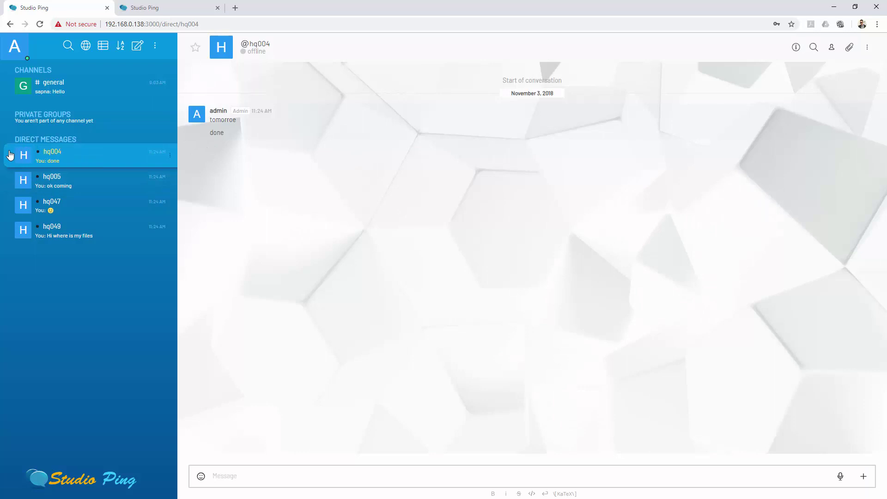
pyautogui.click(98, 179)
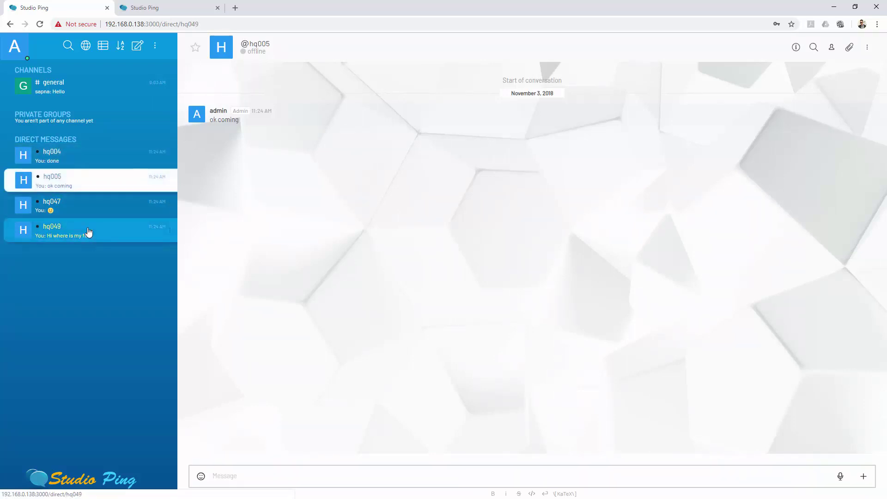
pyautogui.click(89, 230)
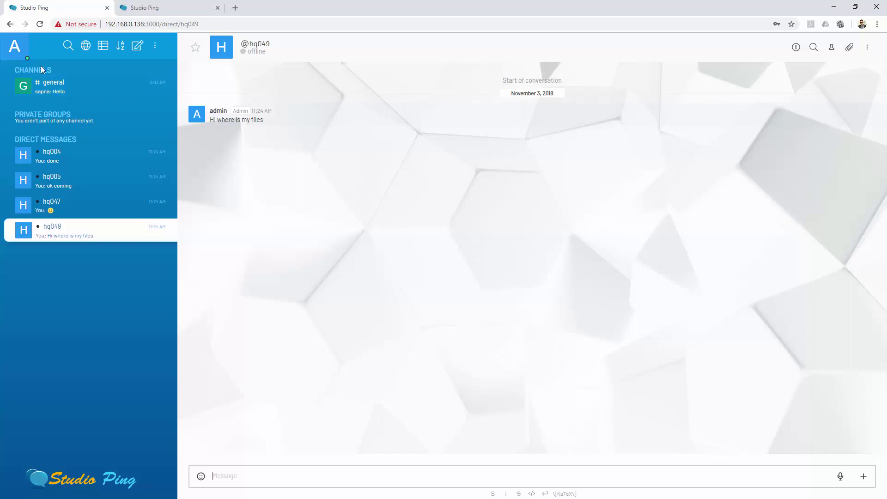
# Step: In the other tab, open the Administration Info page from the Options menu
pyautogui.click(149, 8)
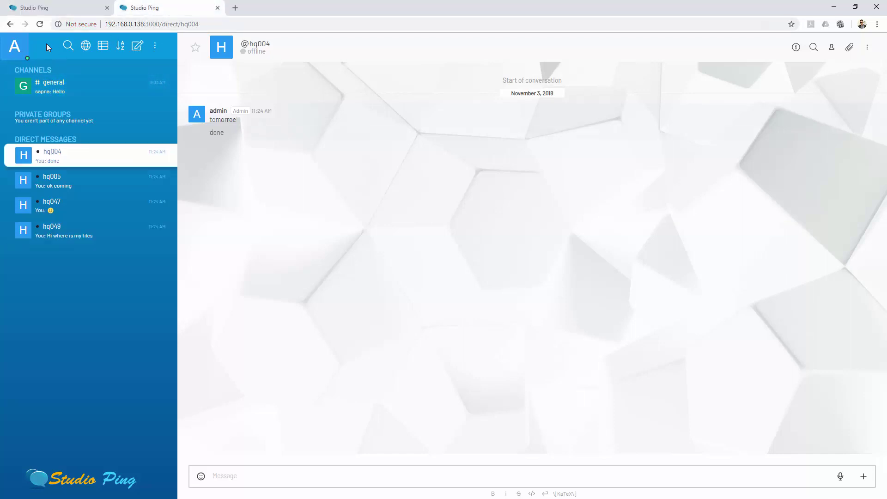
pyautogui.click(155, 46)
pyautogui.click(179, 74)
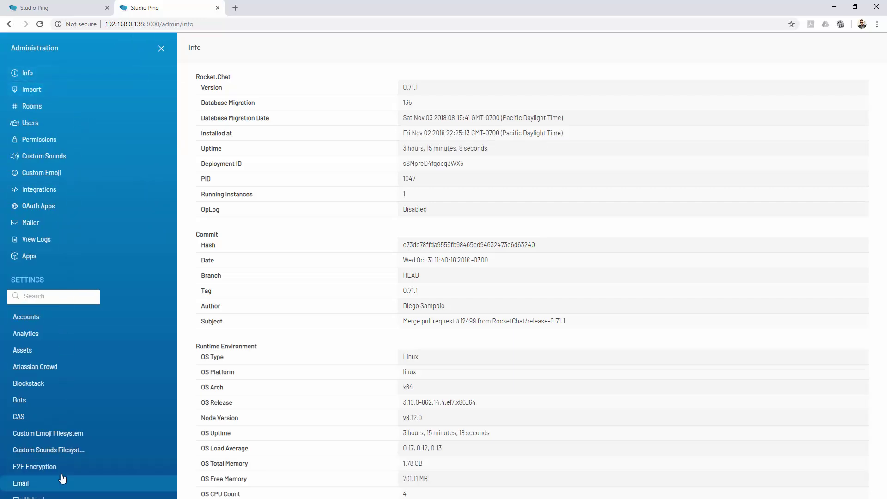
# Step: Close Administration, then open and close the My Account preferences
pyautogui.click(160, 48)
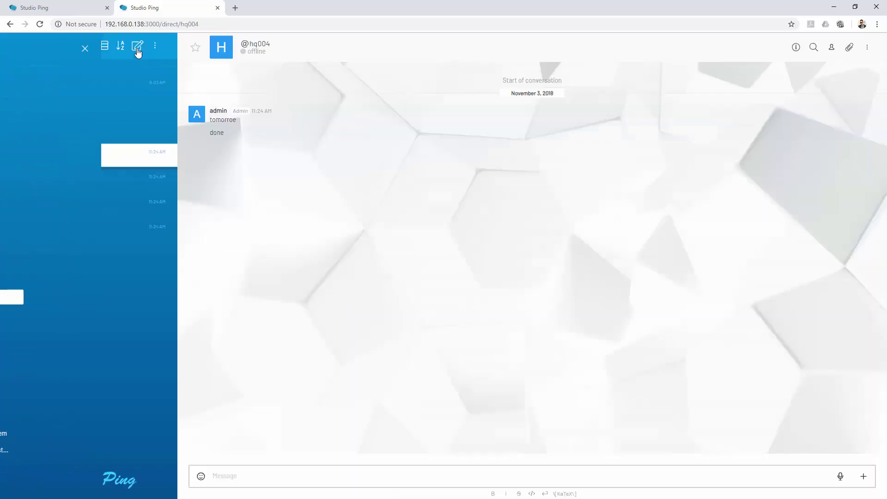
pyautogui.click(15, 46)
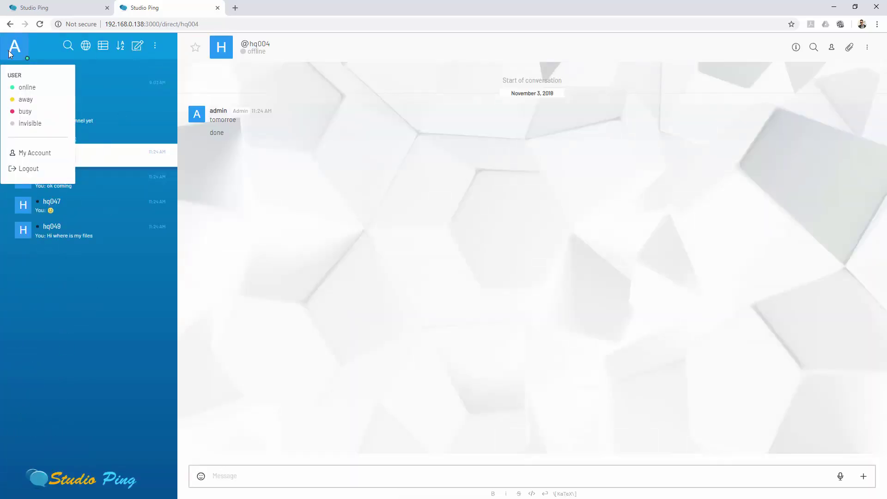
pyautogui.click(36, 152)
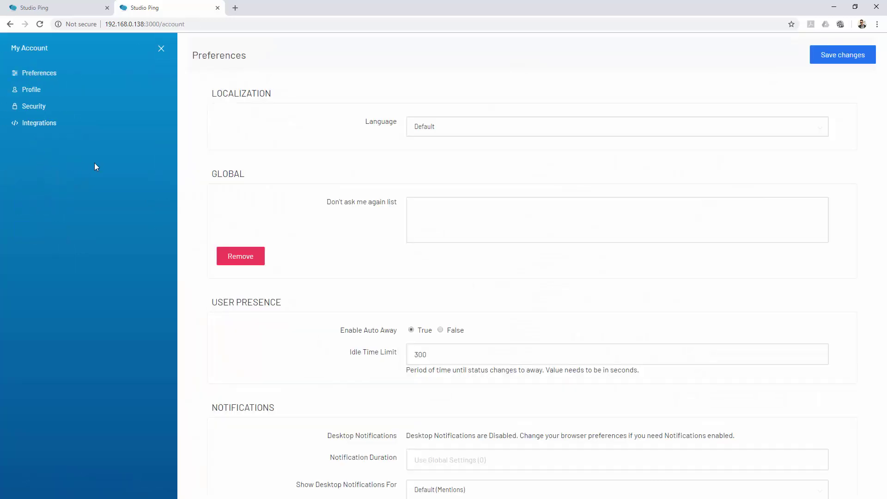
pyautogui.click(159, 46)
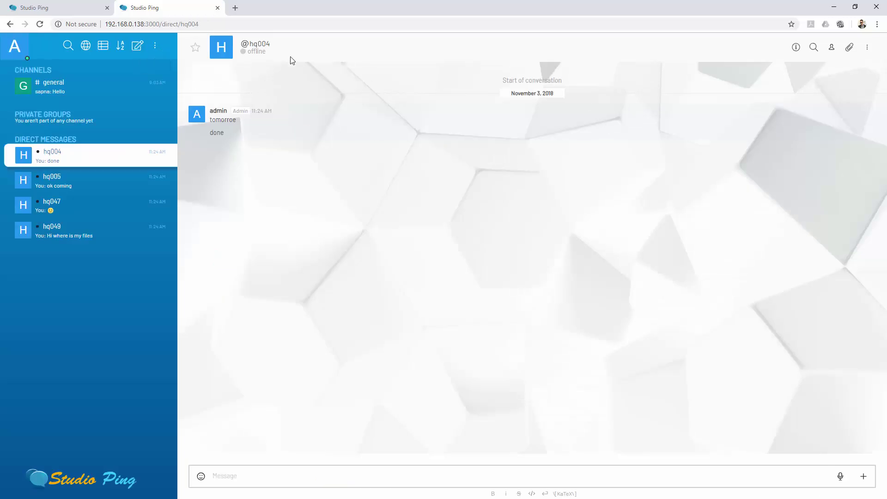
# Step: Close the extra browser tab and log out to show the Studio Ping login screen
pyautogui.click(95, 8)
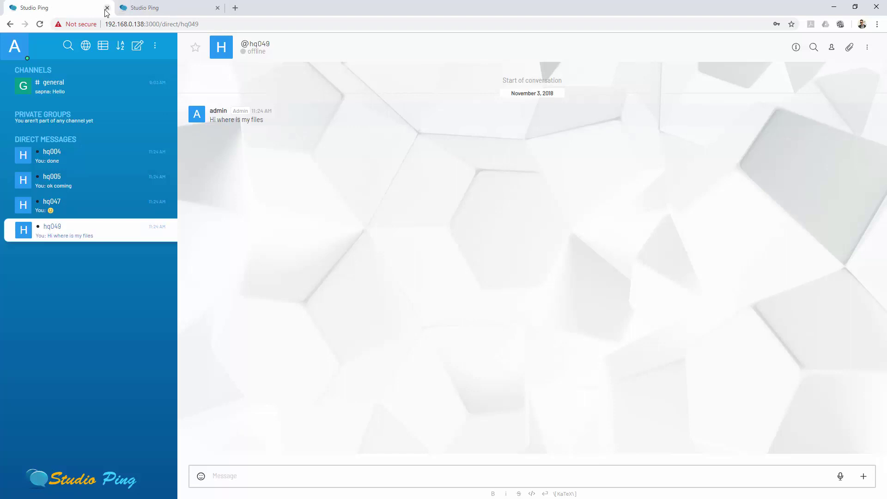
pyautogui.click(107, 8)
pyautogui.click(16, 49)
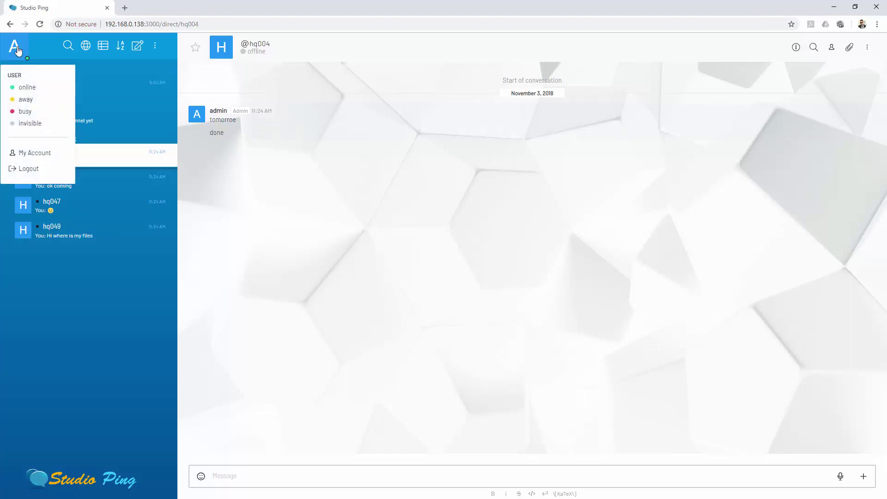
pyautogui.click(34, 173)
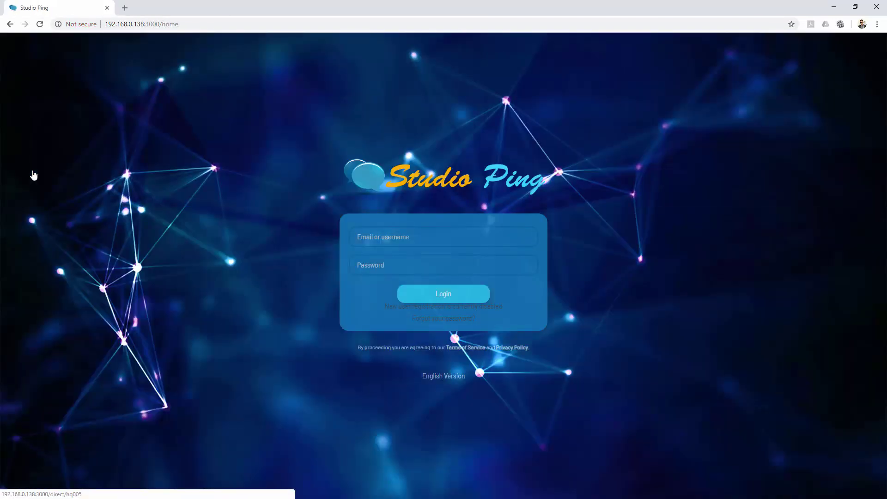